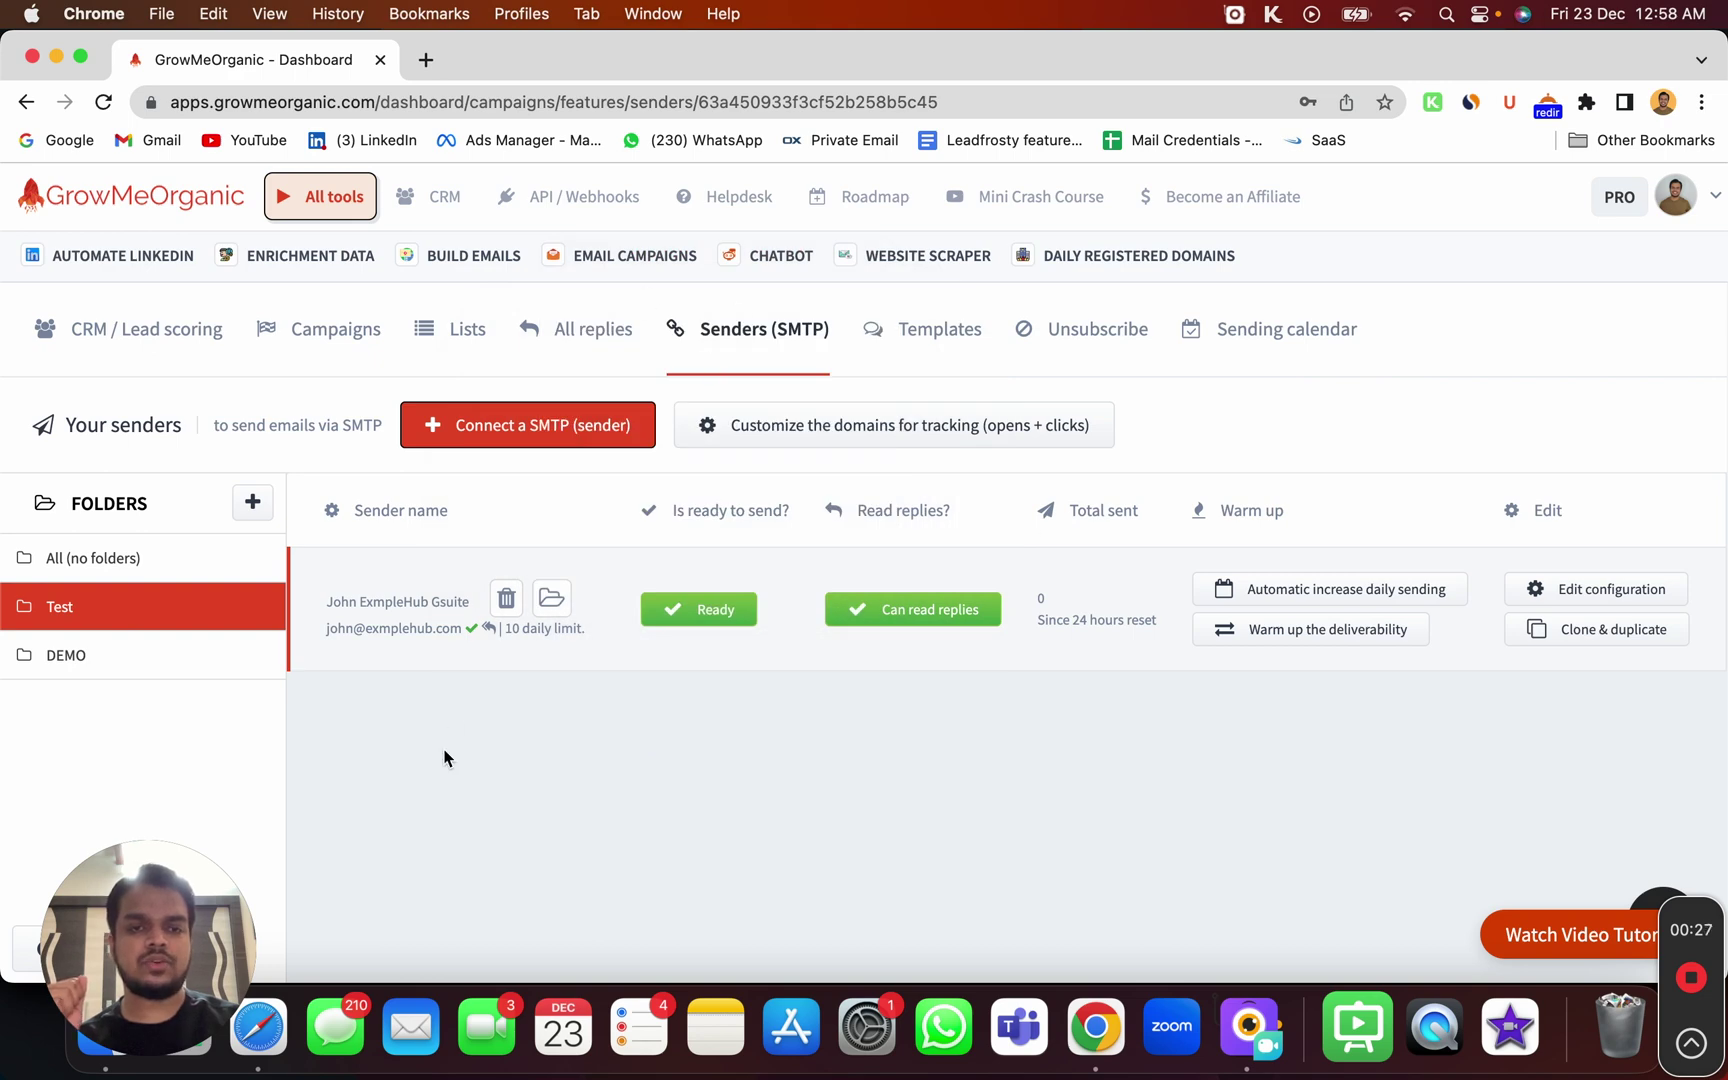
# Start a new custom tracking domain and enter track.exmplehub.com as the Domain to use.
pyautogui.click(801, 446)
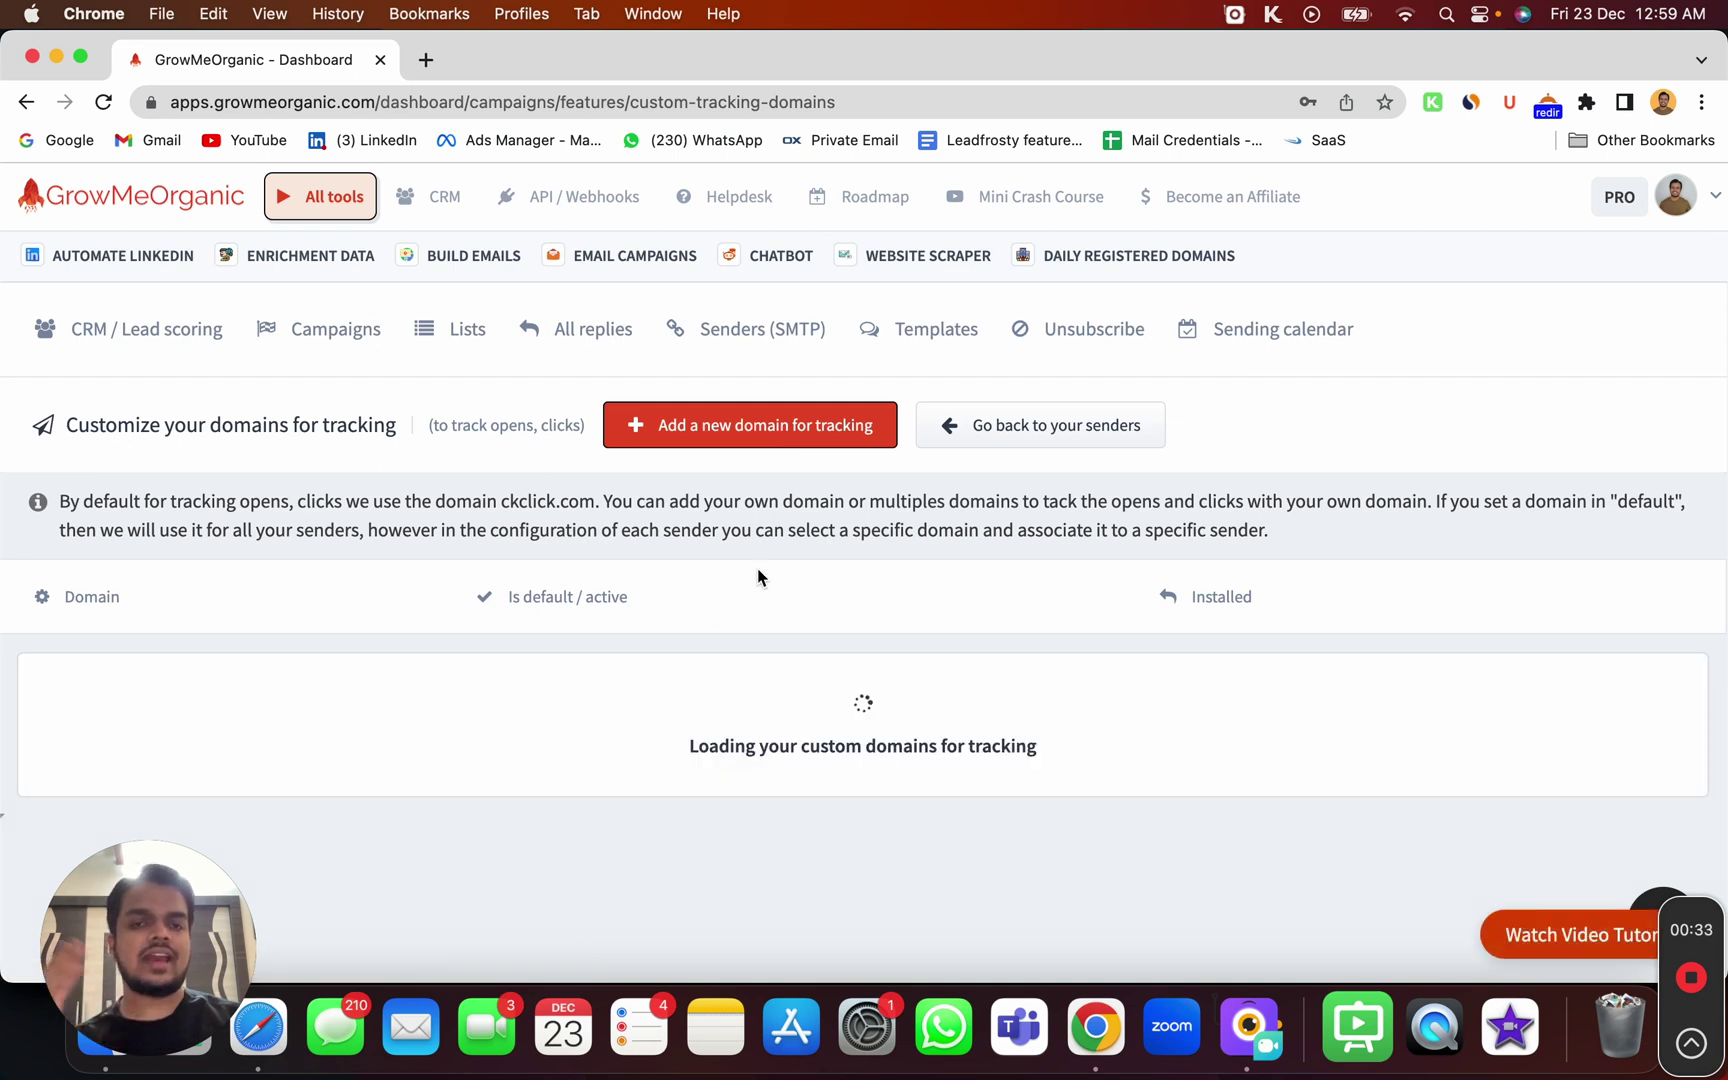
pyautogui.click(780, 441)
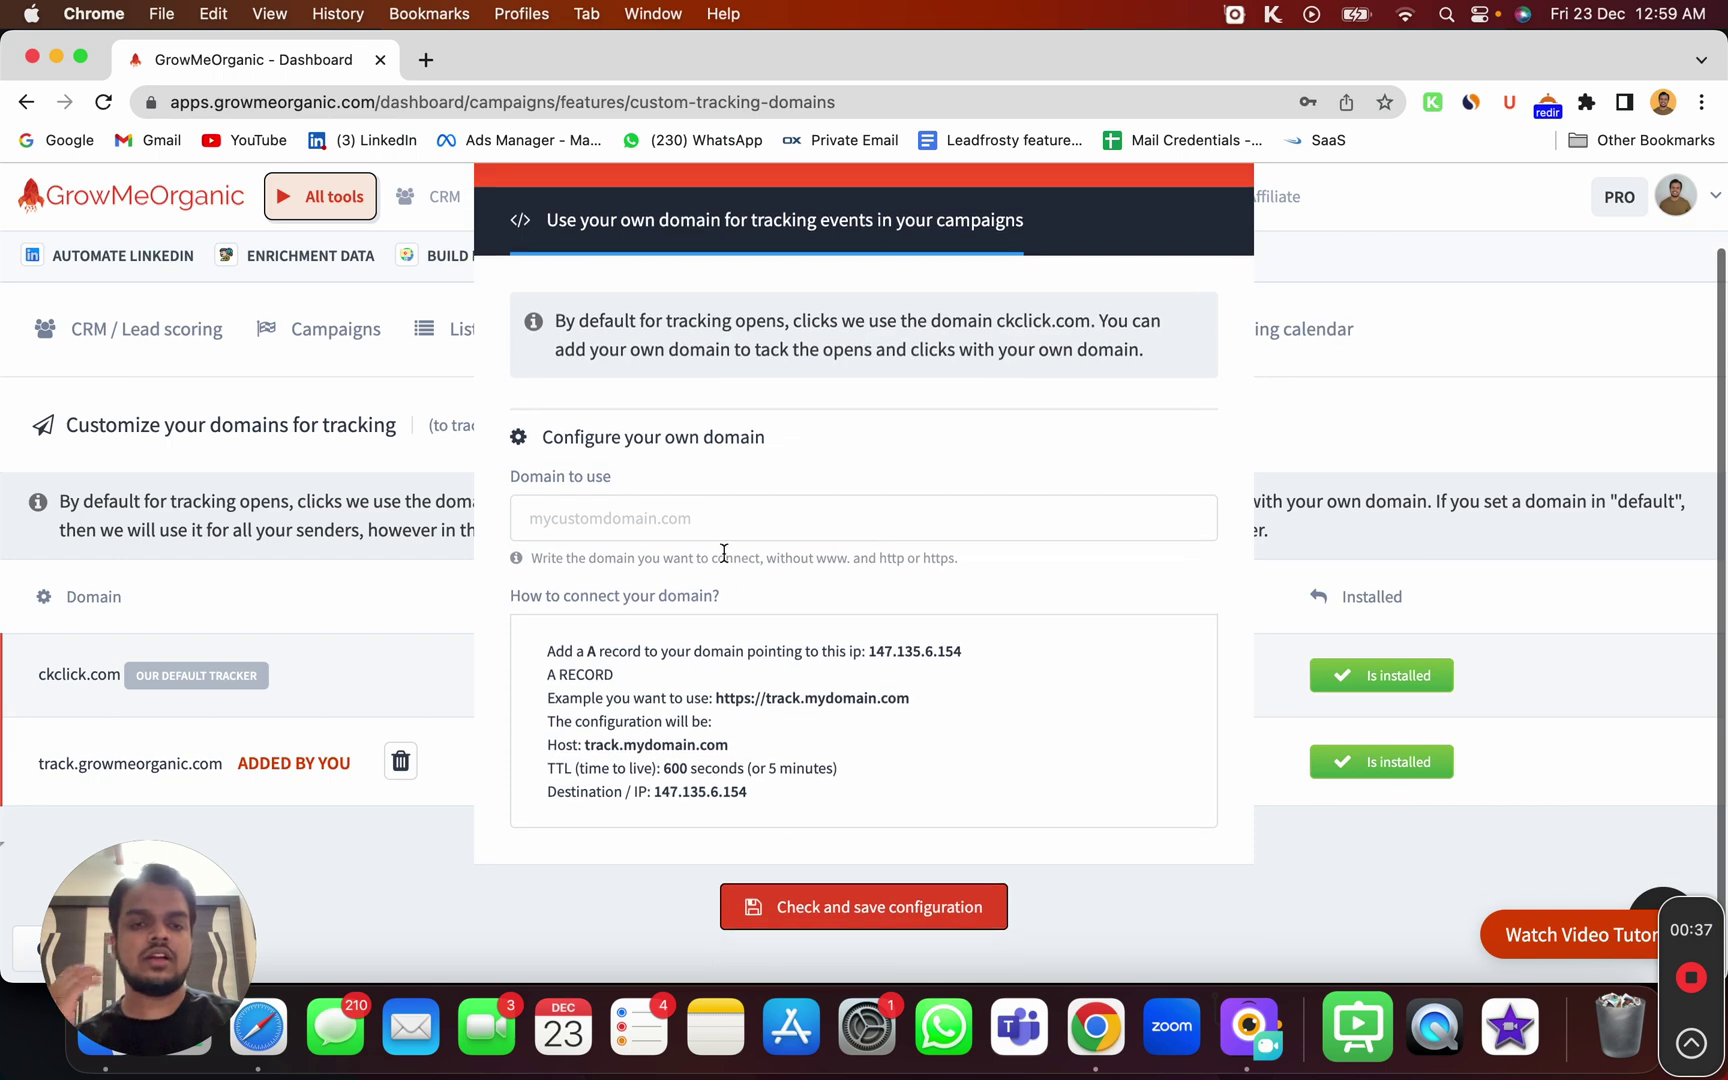
pyautogui.click(735, 520)
pyautogui.write('e')
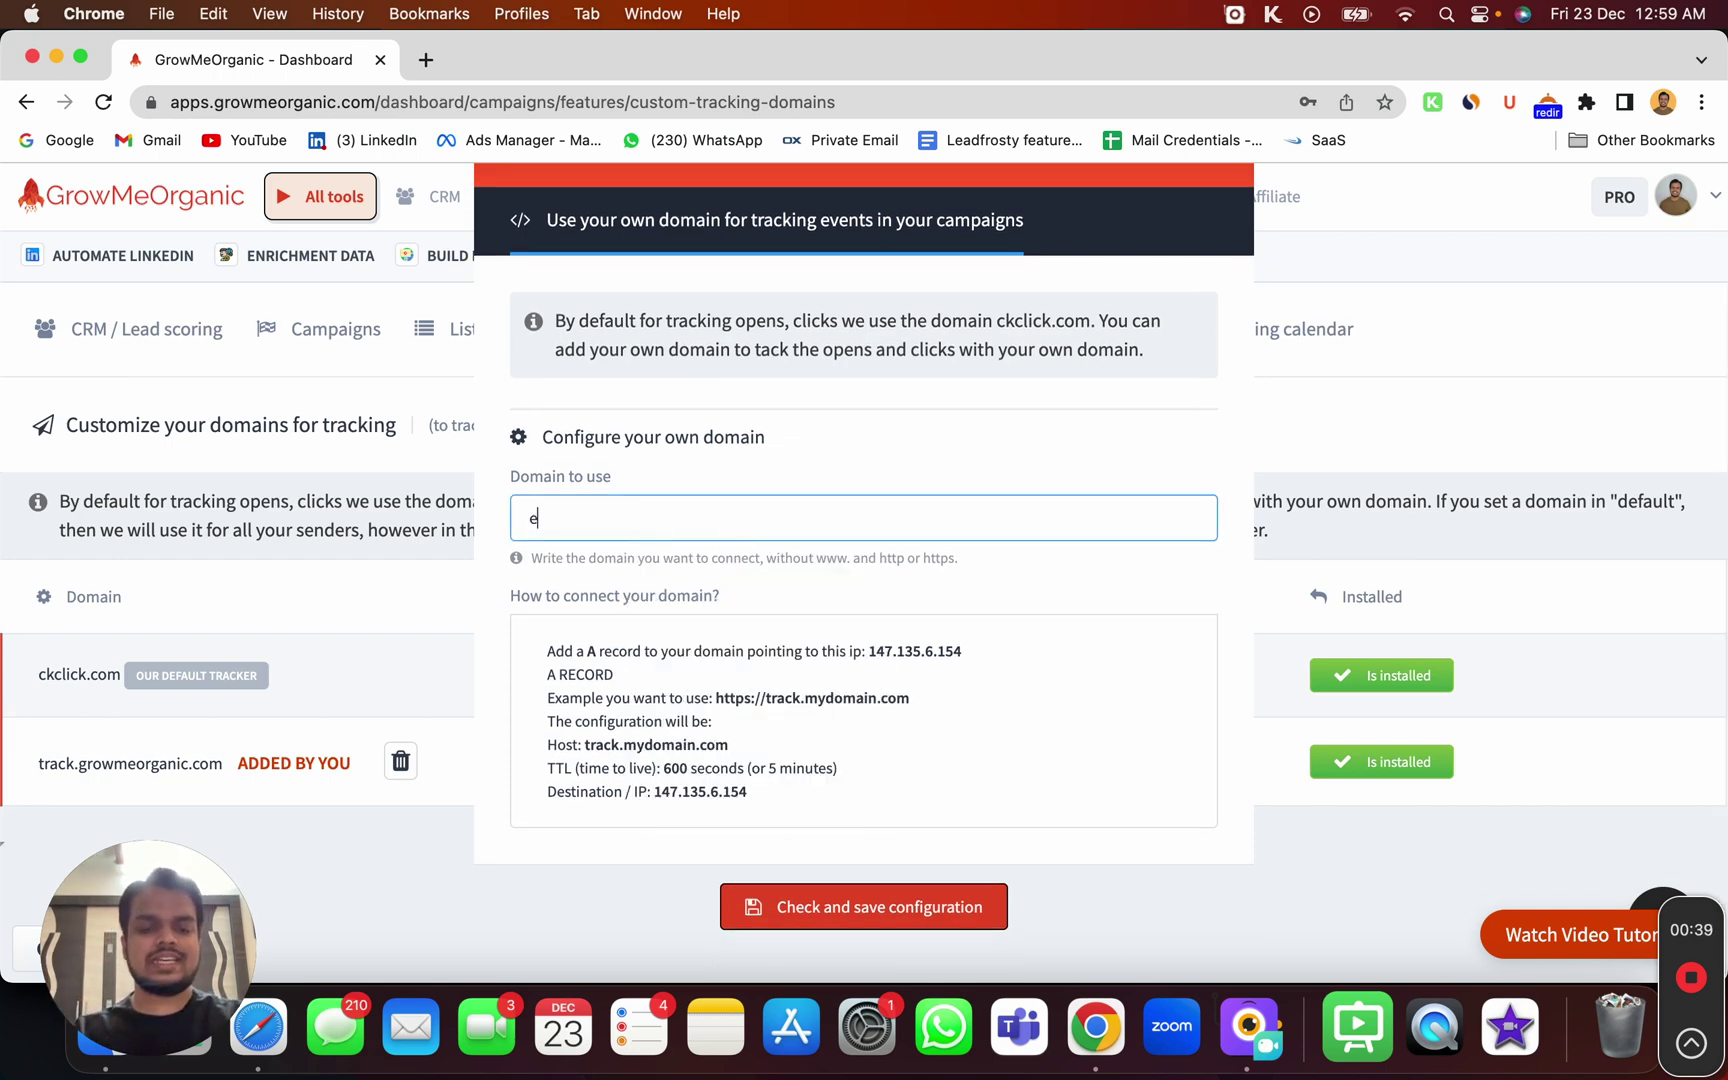
pyautogui.write('xmplehub.com')
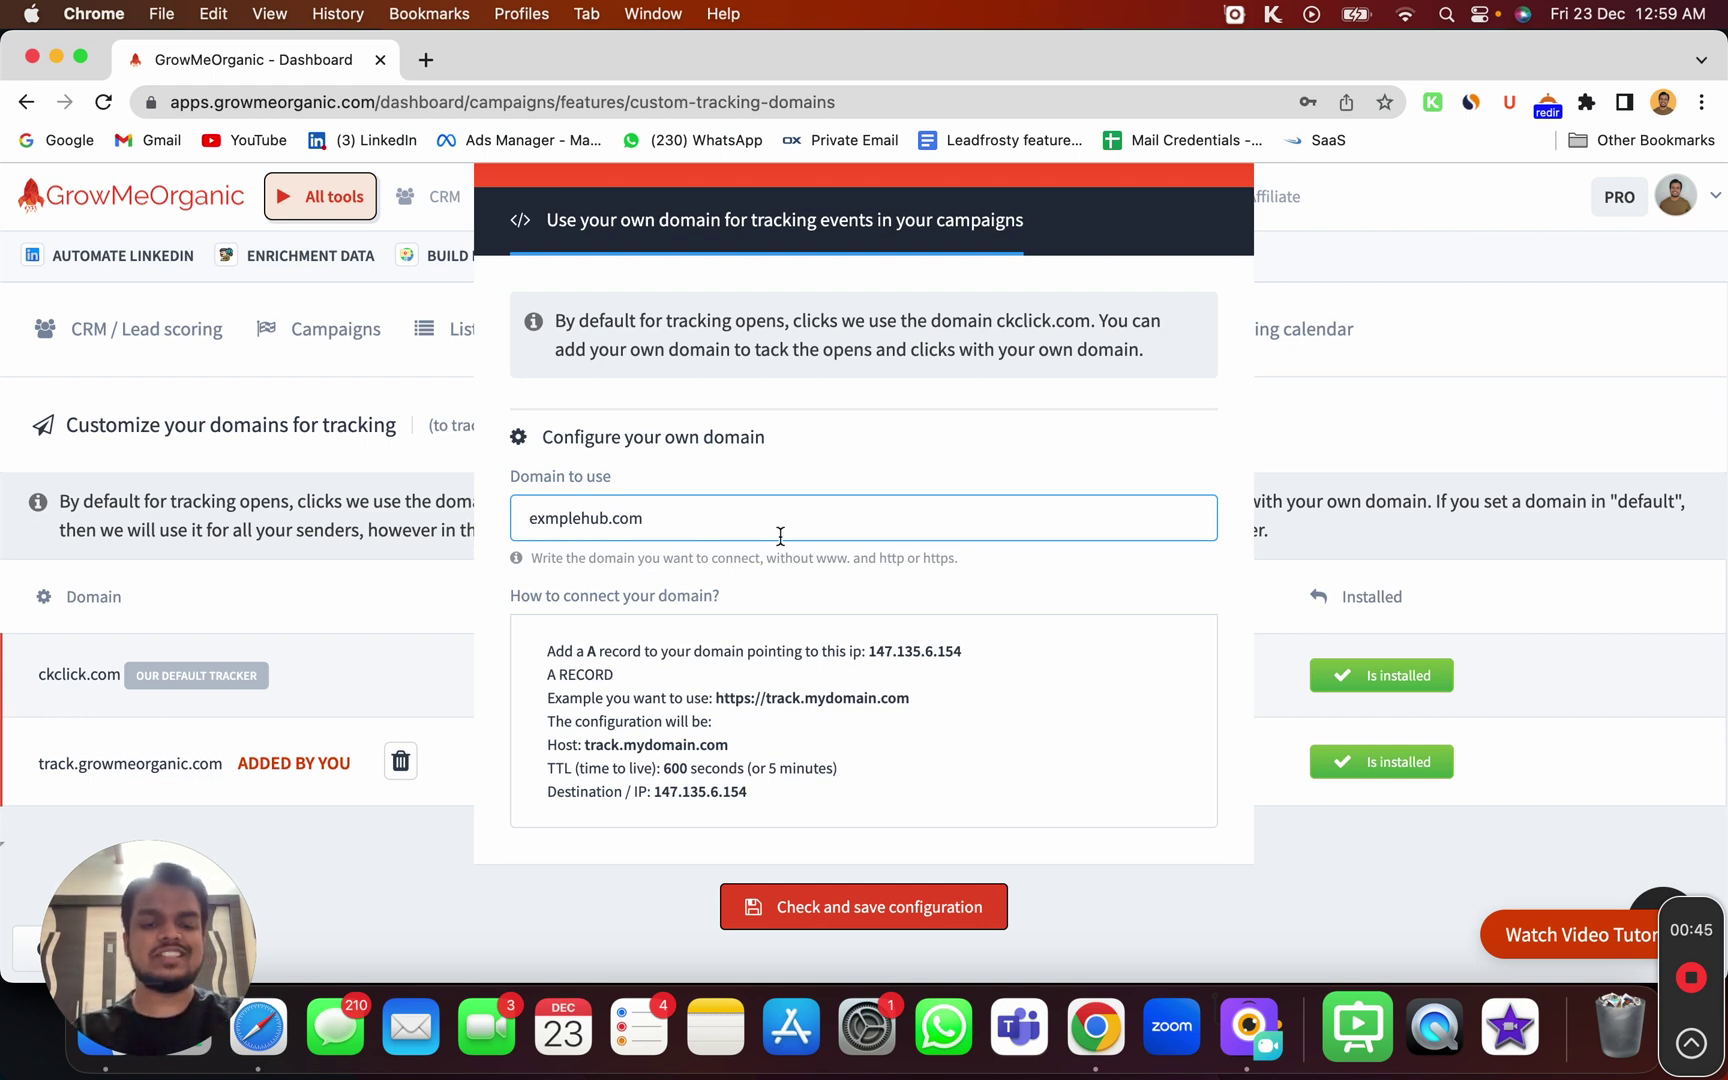
pyautogui.write('track.')
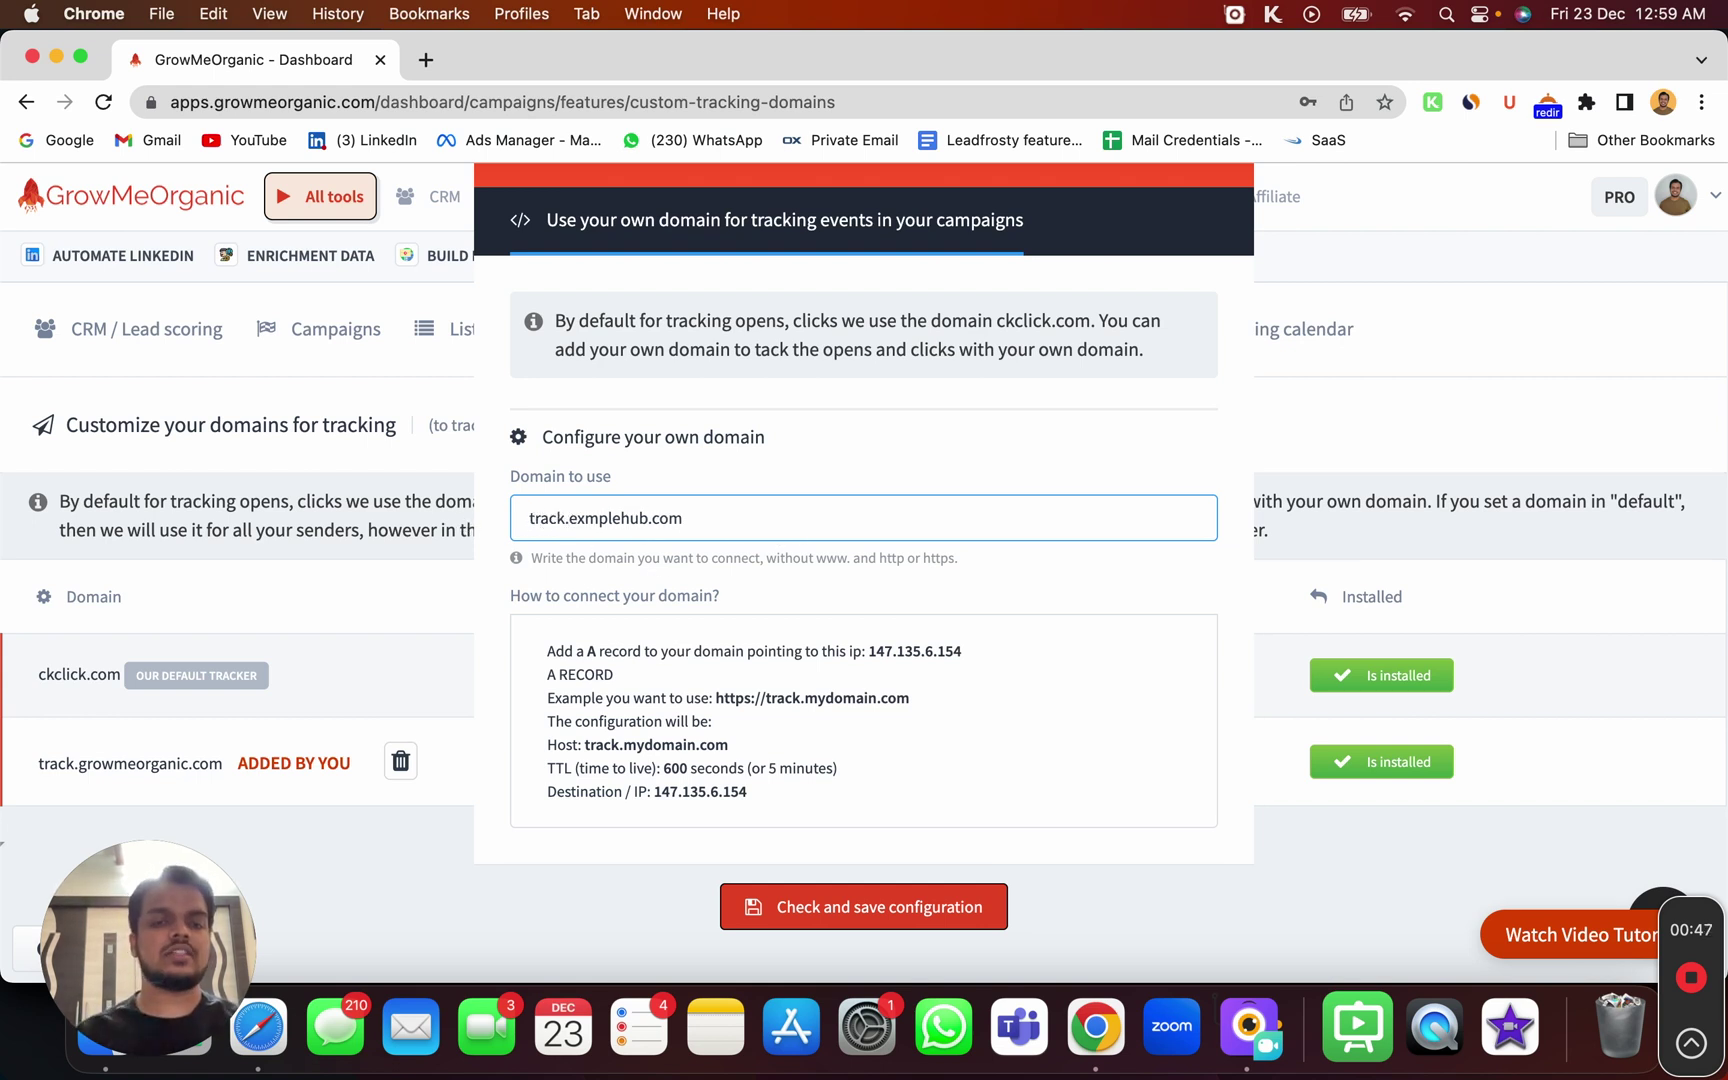
pyautogui.moveTo(522, 518); pyautogui.dragTo(702, 518)
pyautogui.doubleClick(549, 517)
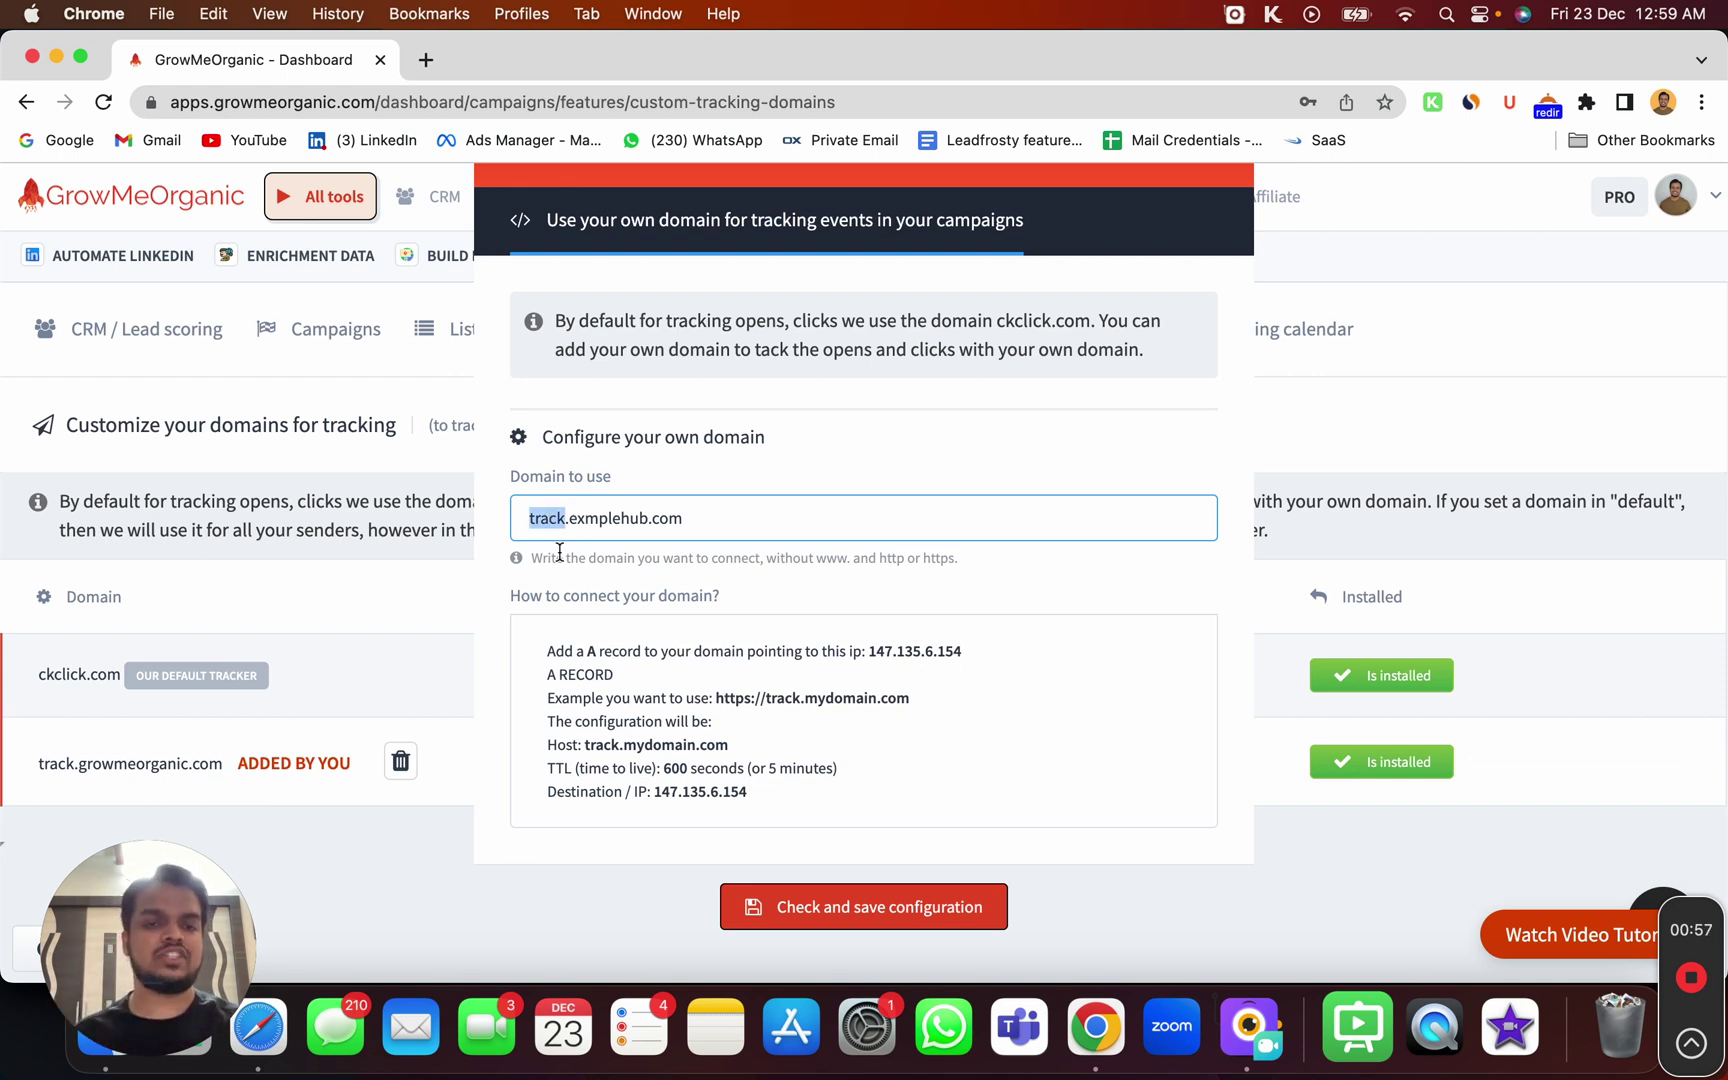
# Copy the A-record IP 147.135.6.154 from the connection instructions and move to Namecheap.
pyautogui.click(545, 668)
pyautogui.moveTo(545, 668); pyautogui.dragTo(740, 808)
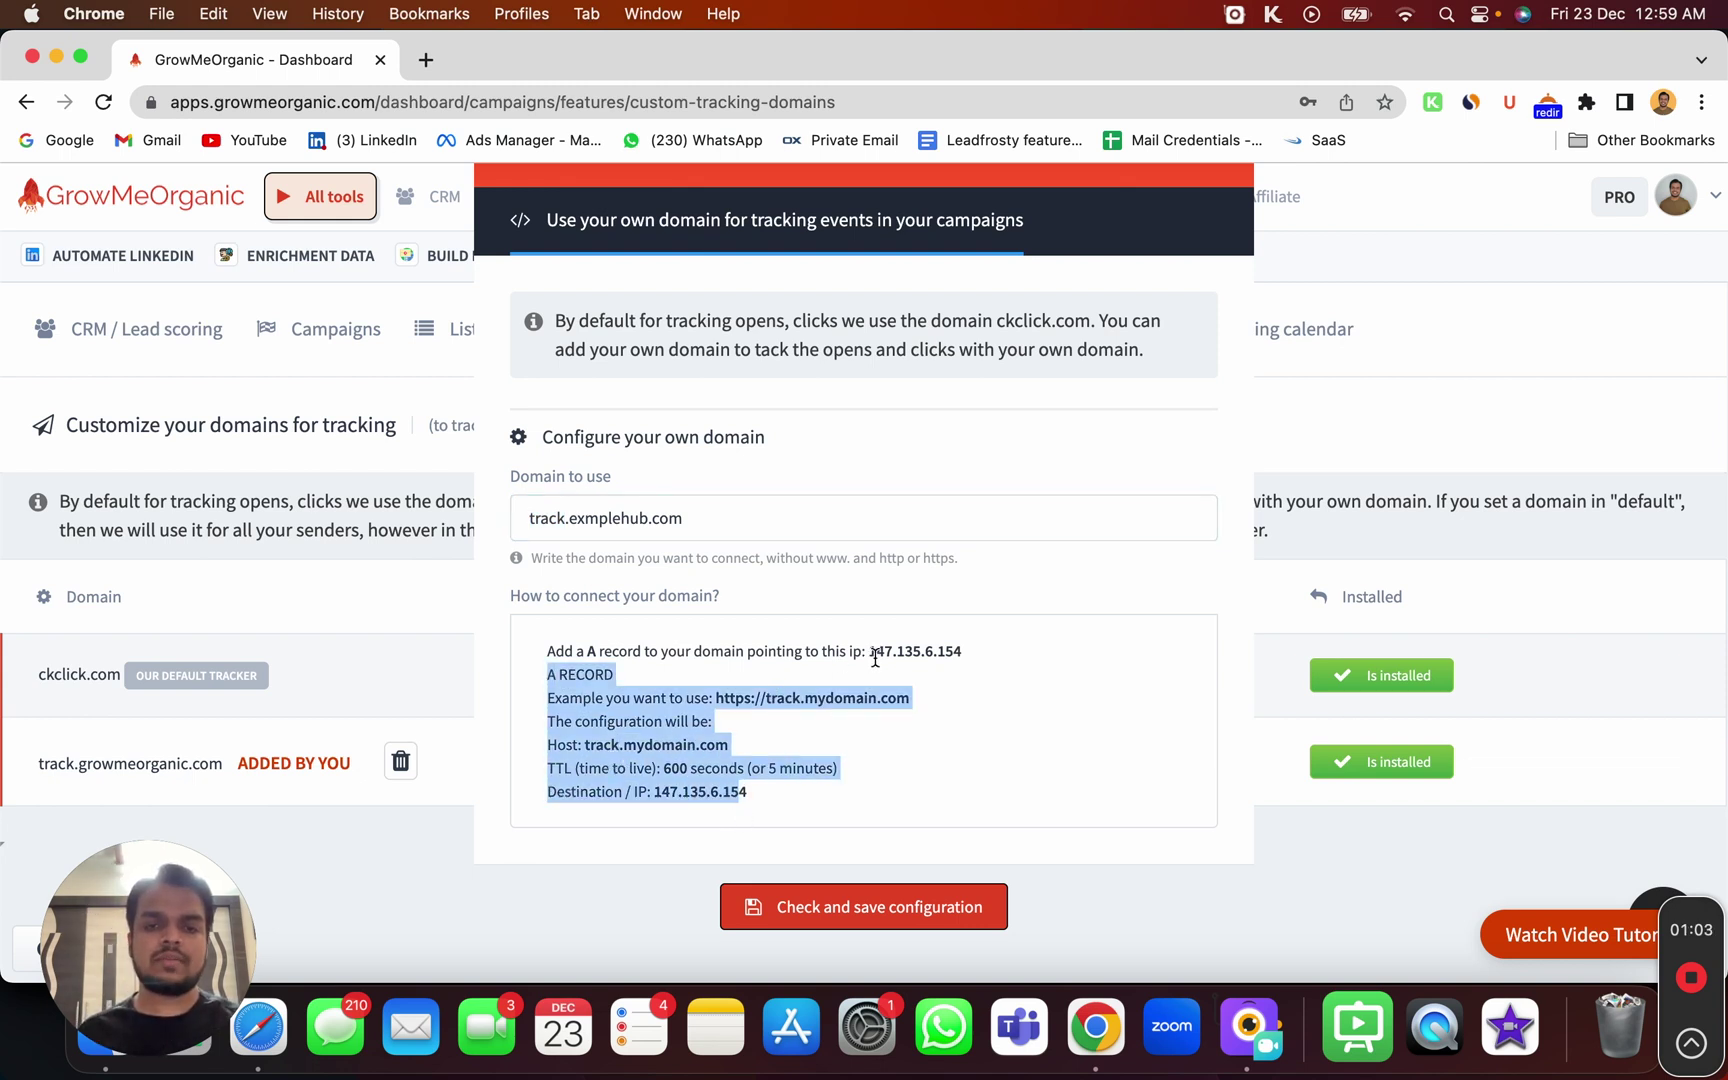
pyautogui.moveTo(869, 651); pyautogui.dragTo(987, 663)
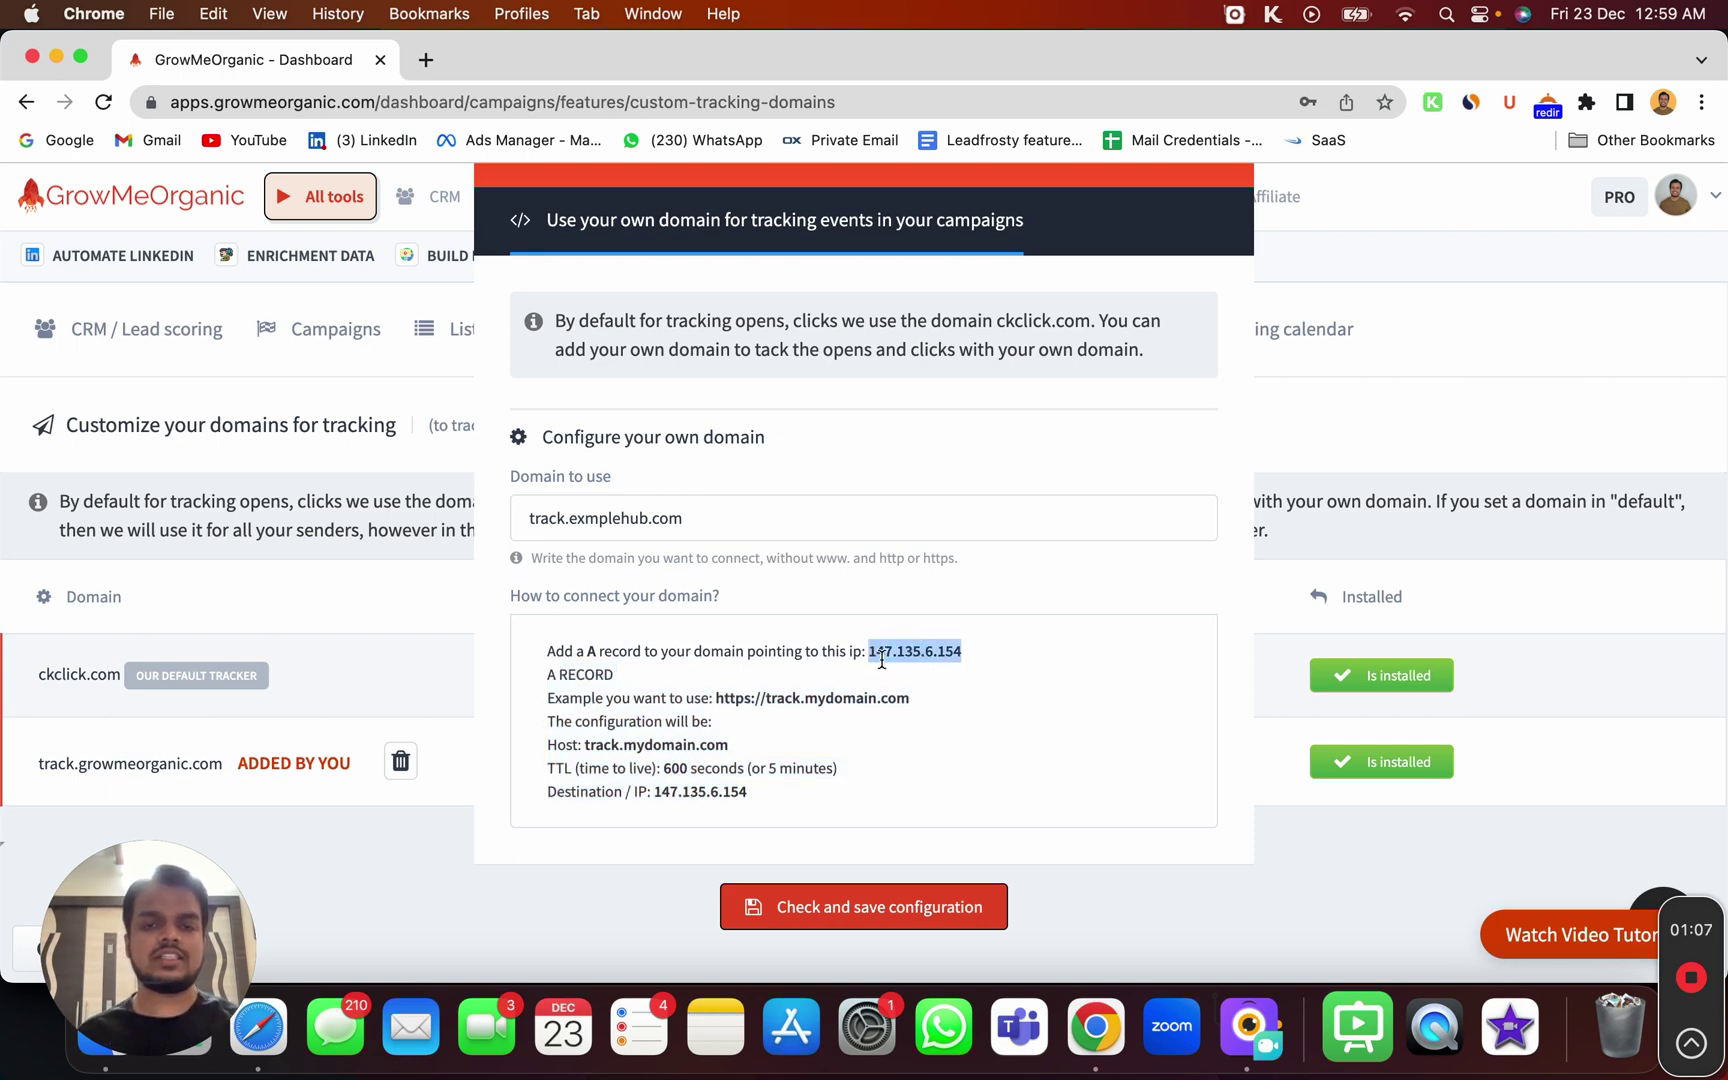
pyautogui.hotkey('ctrl', 'Right')
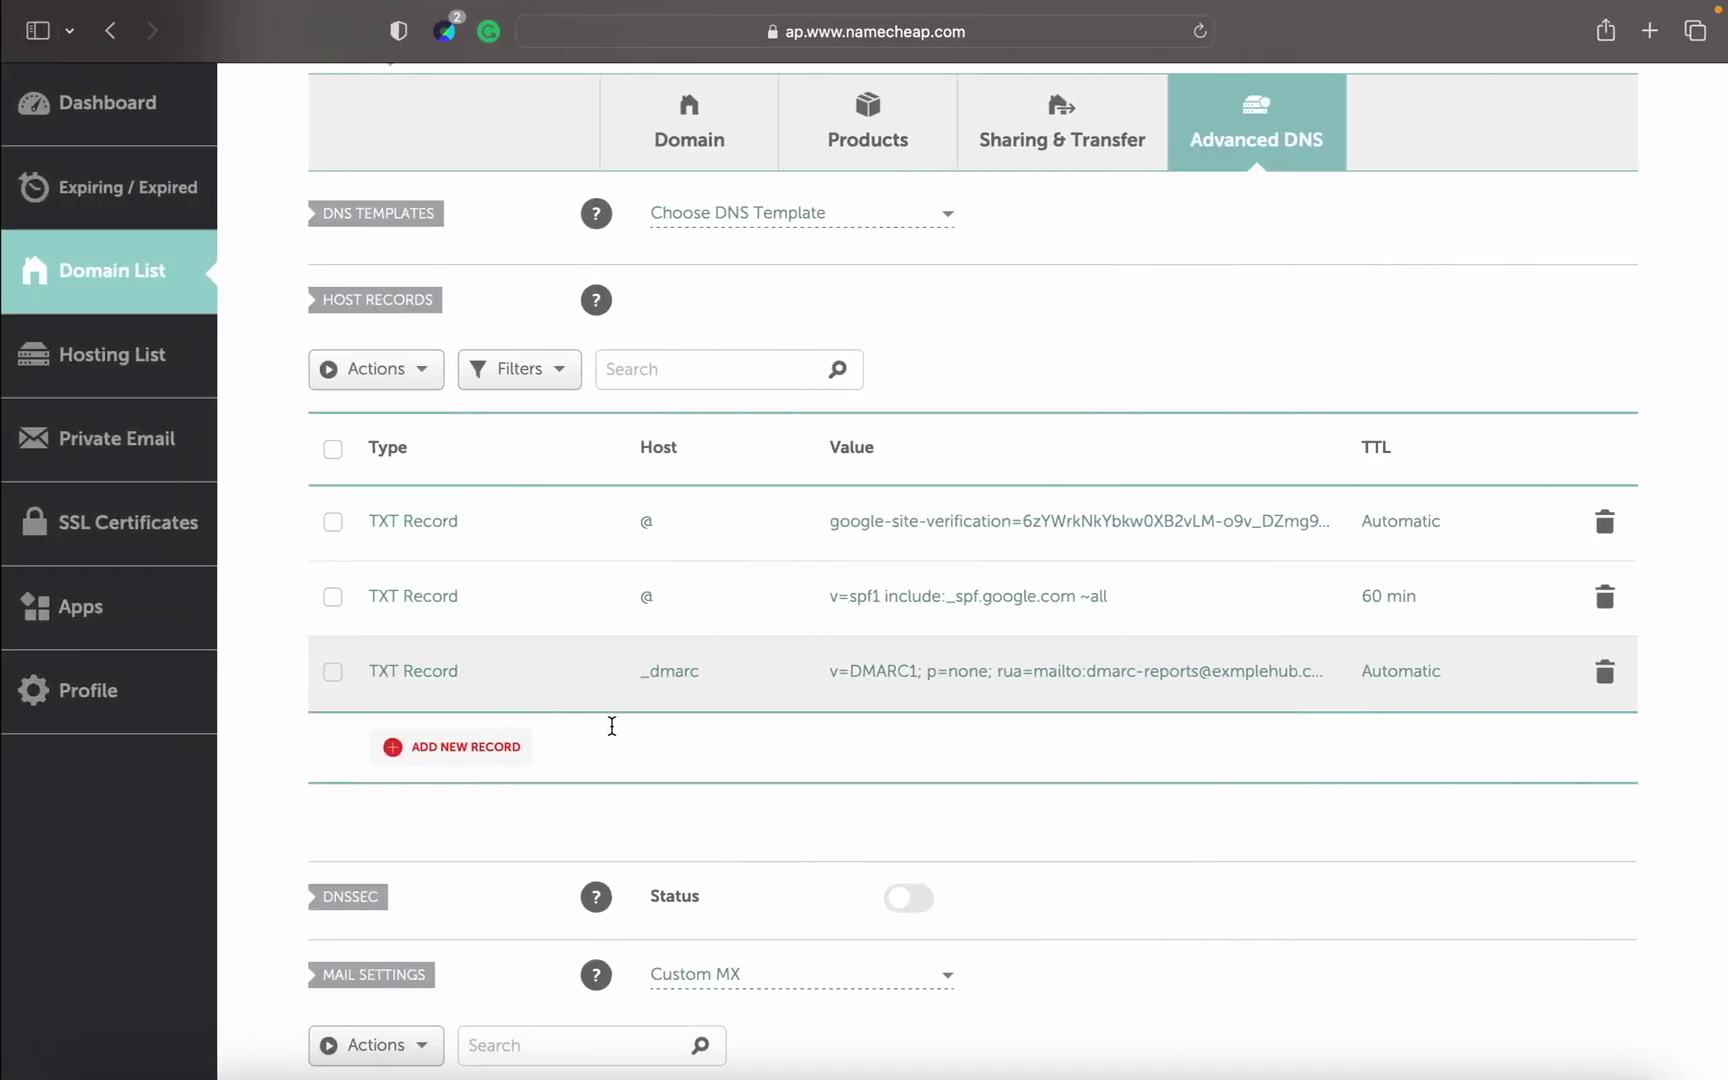
# Save a Namecheap A record with host 'track' pointing to 147.135.6.154, then return to GrowMeOrganic.
pyautogui.scroll(5, 825, 550)
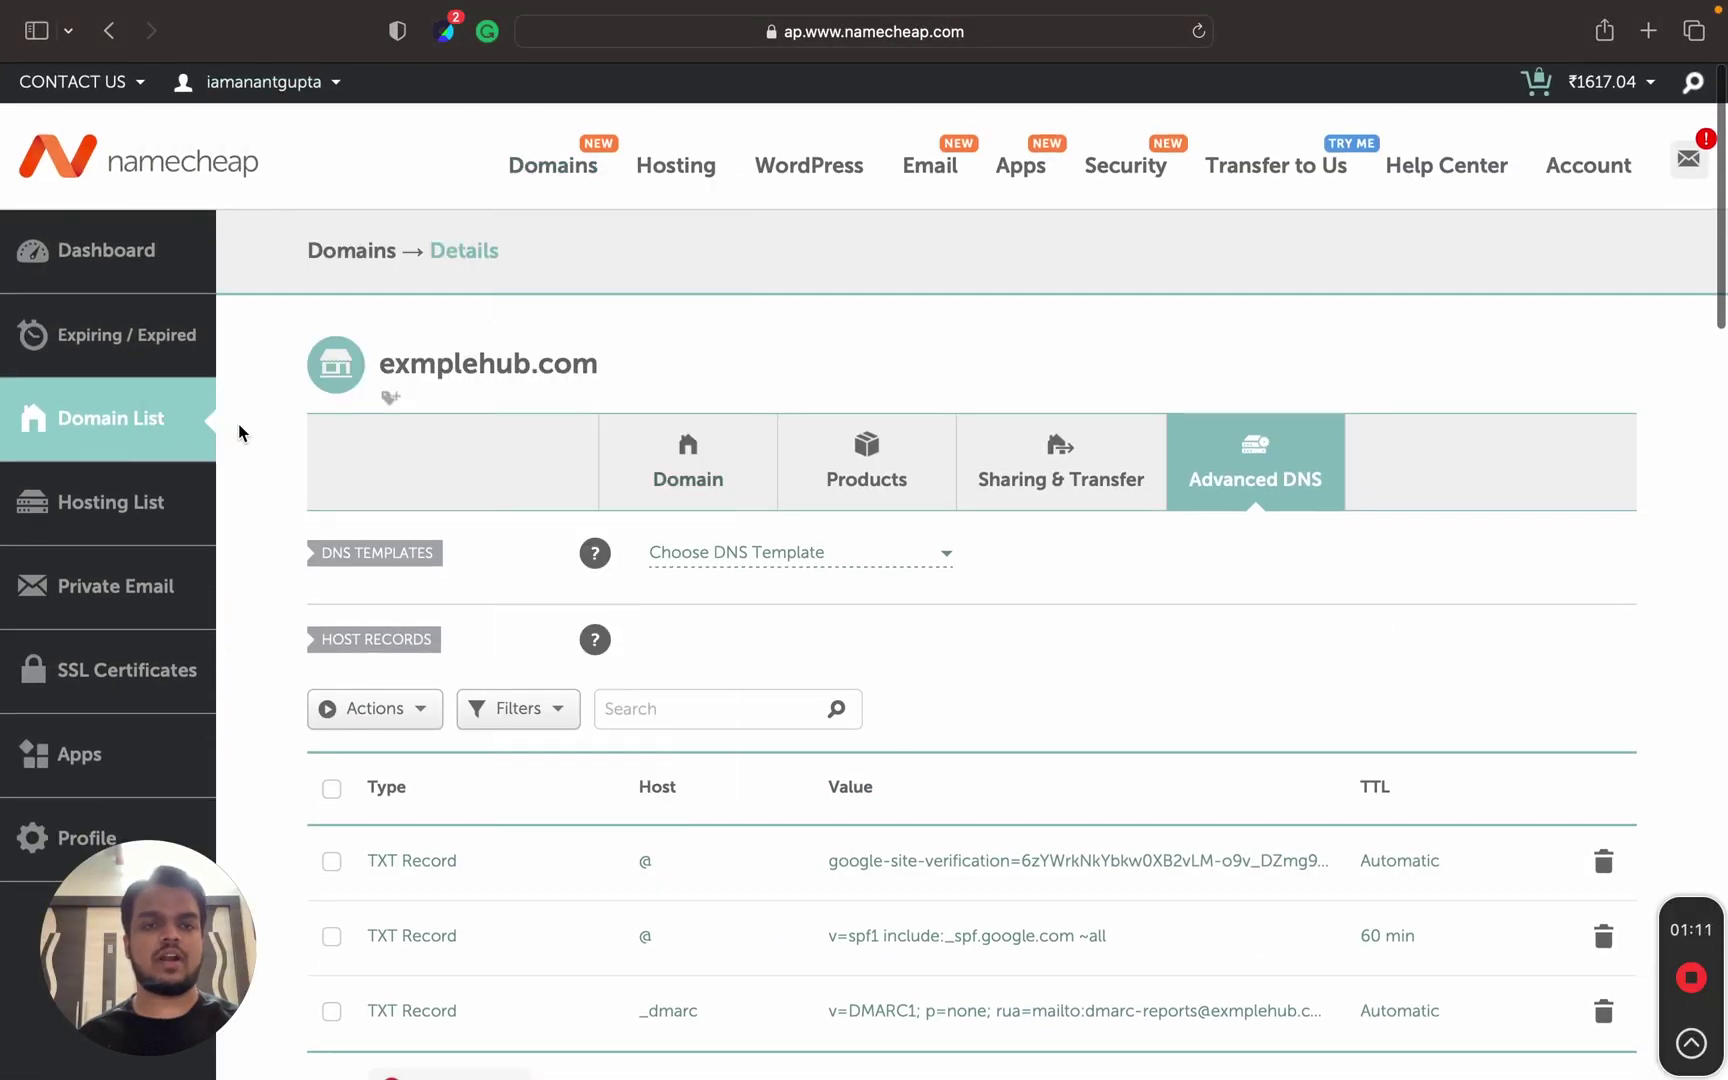
pyautogui.moveTo(386, 372); pyautogui.dragTo(675, 370)
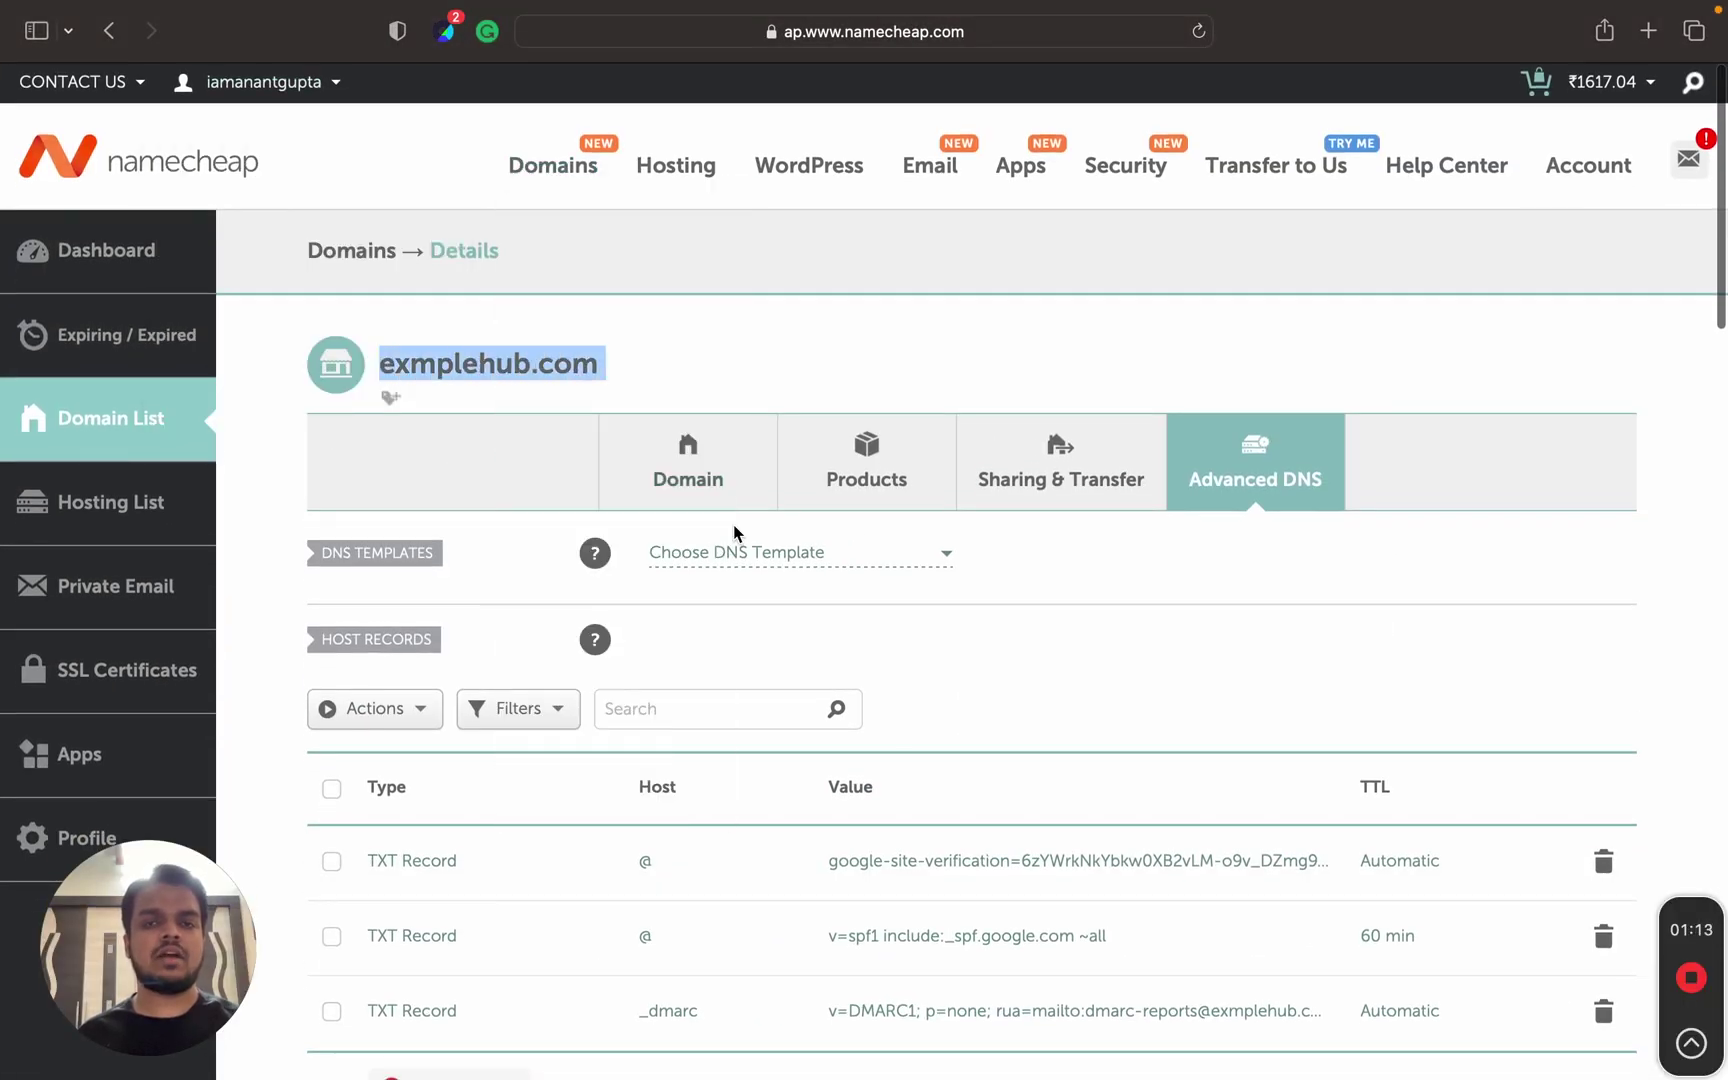
pyautogui.scroll(-5, 770, 603)
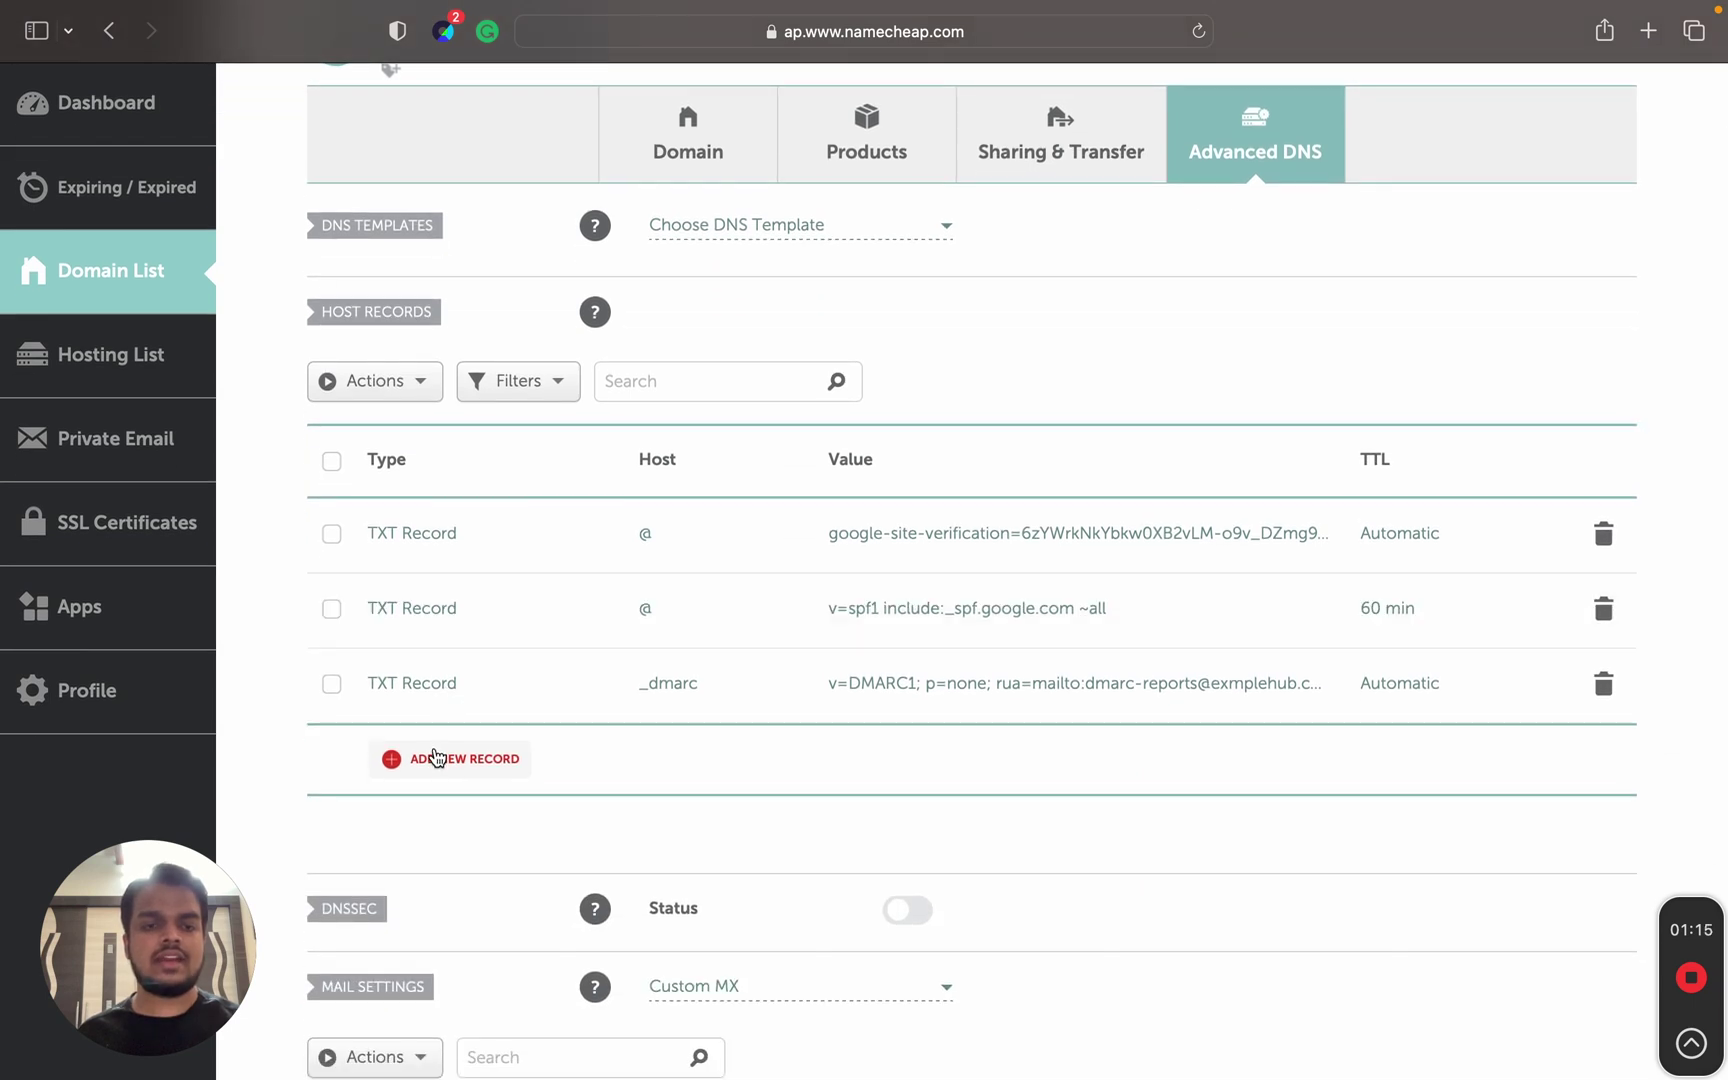
pyautogui.click(436, 757)
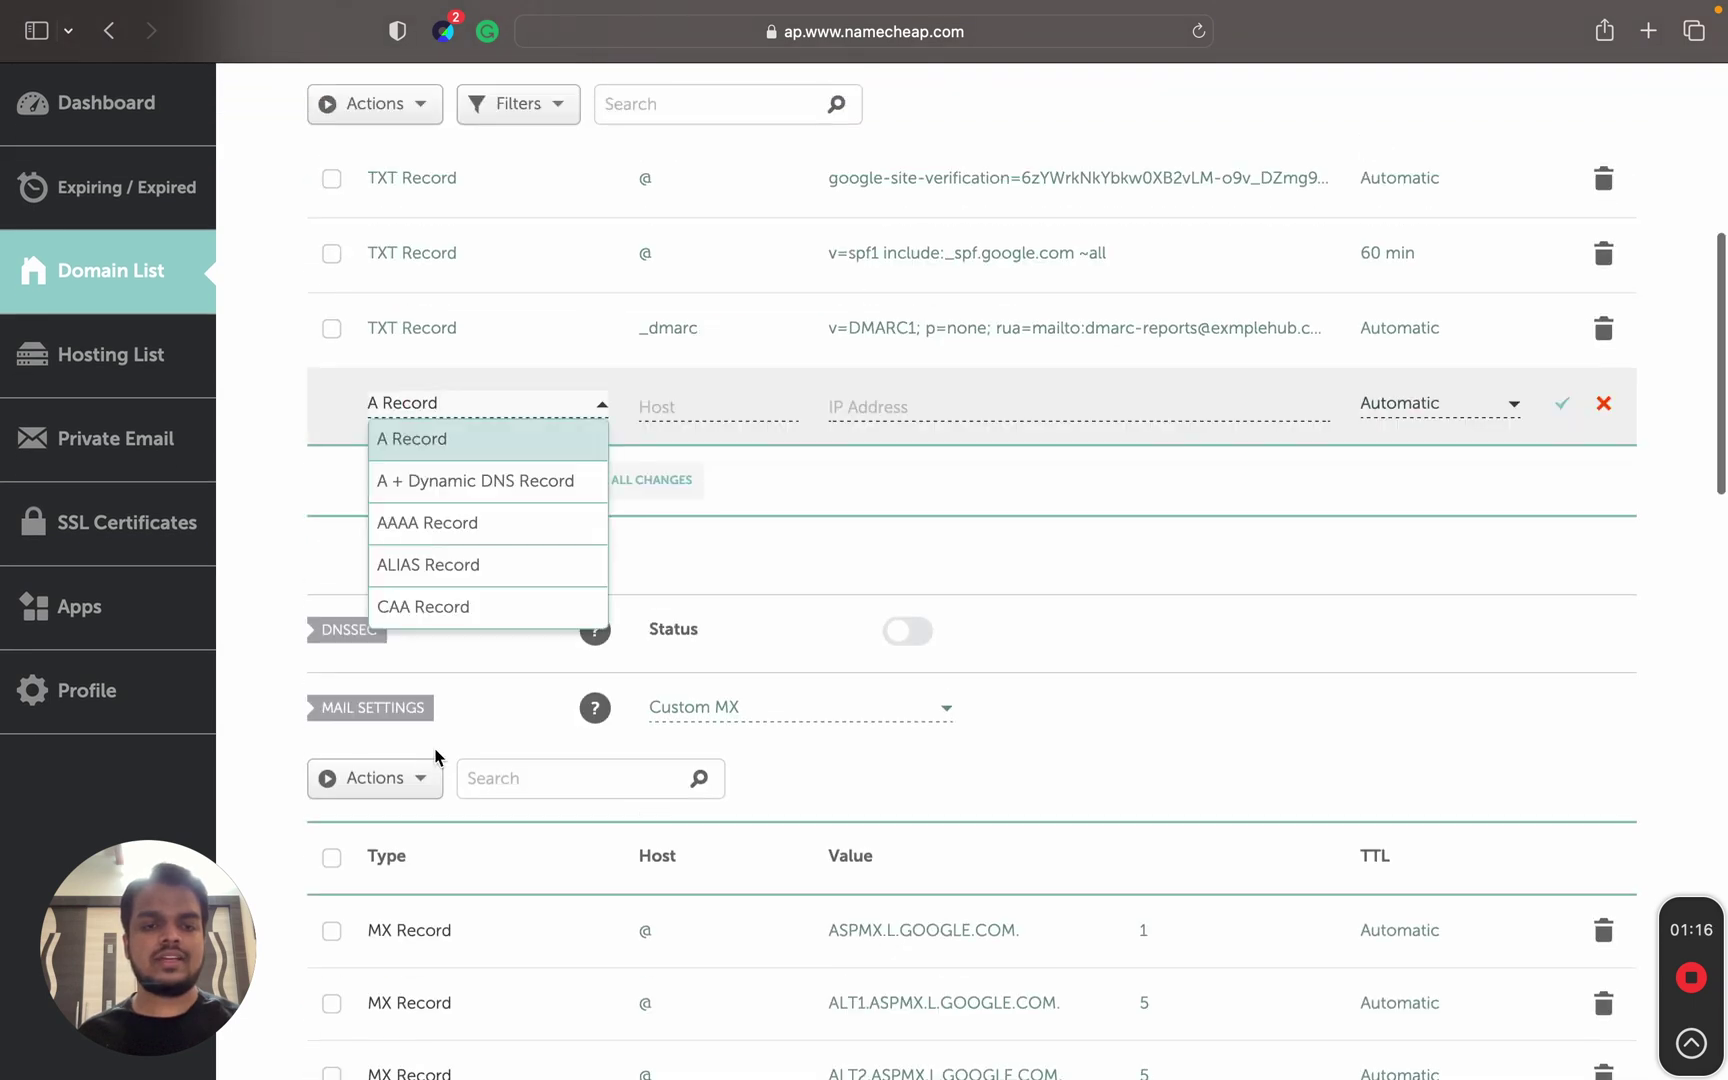
pyautogui.click(514, 442)
pyautogui.click(734, 412)
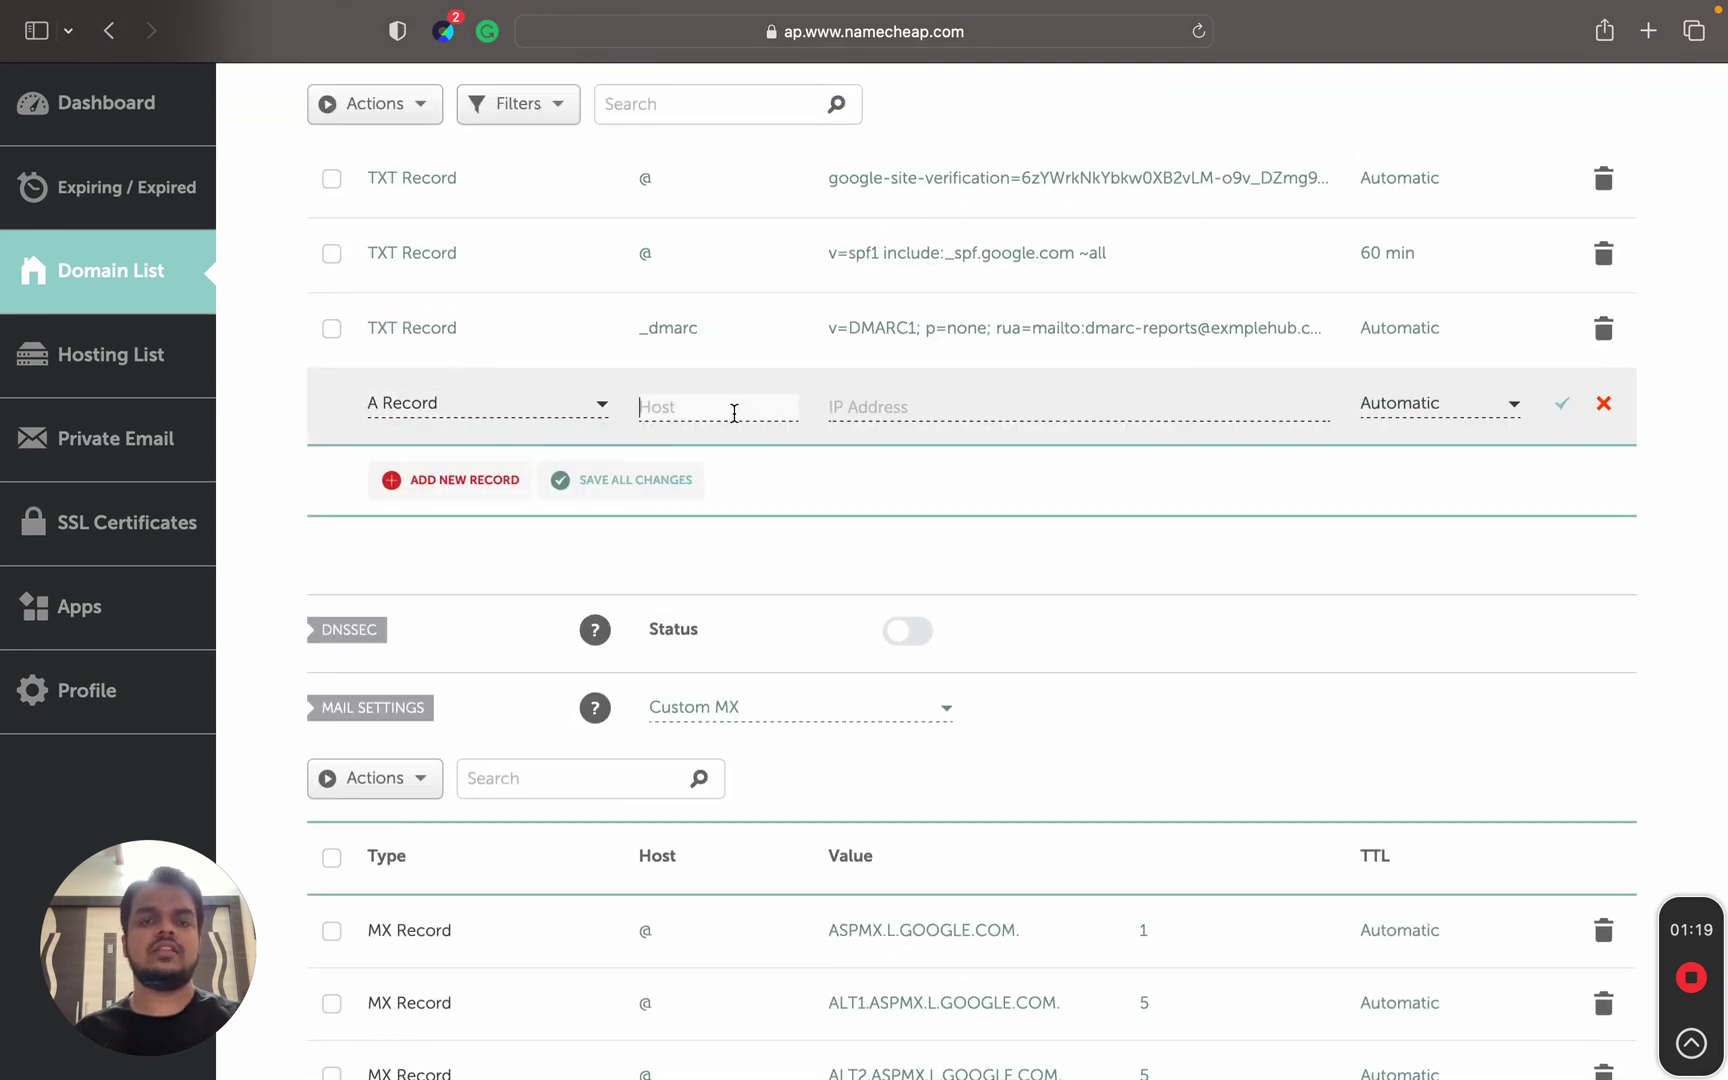
pyautogui.write('track')
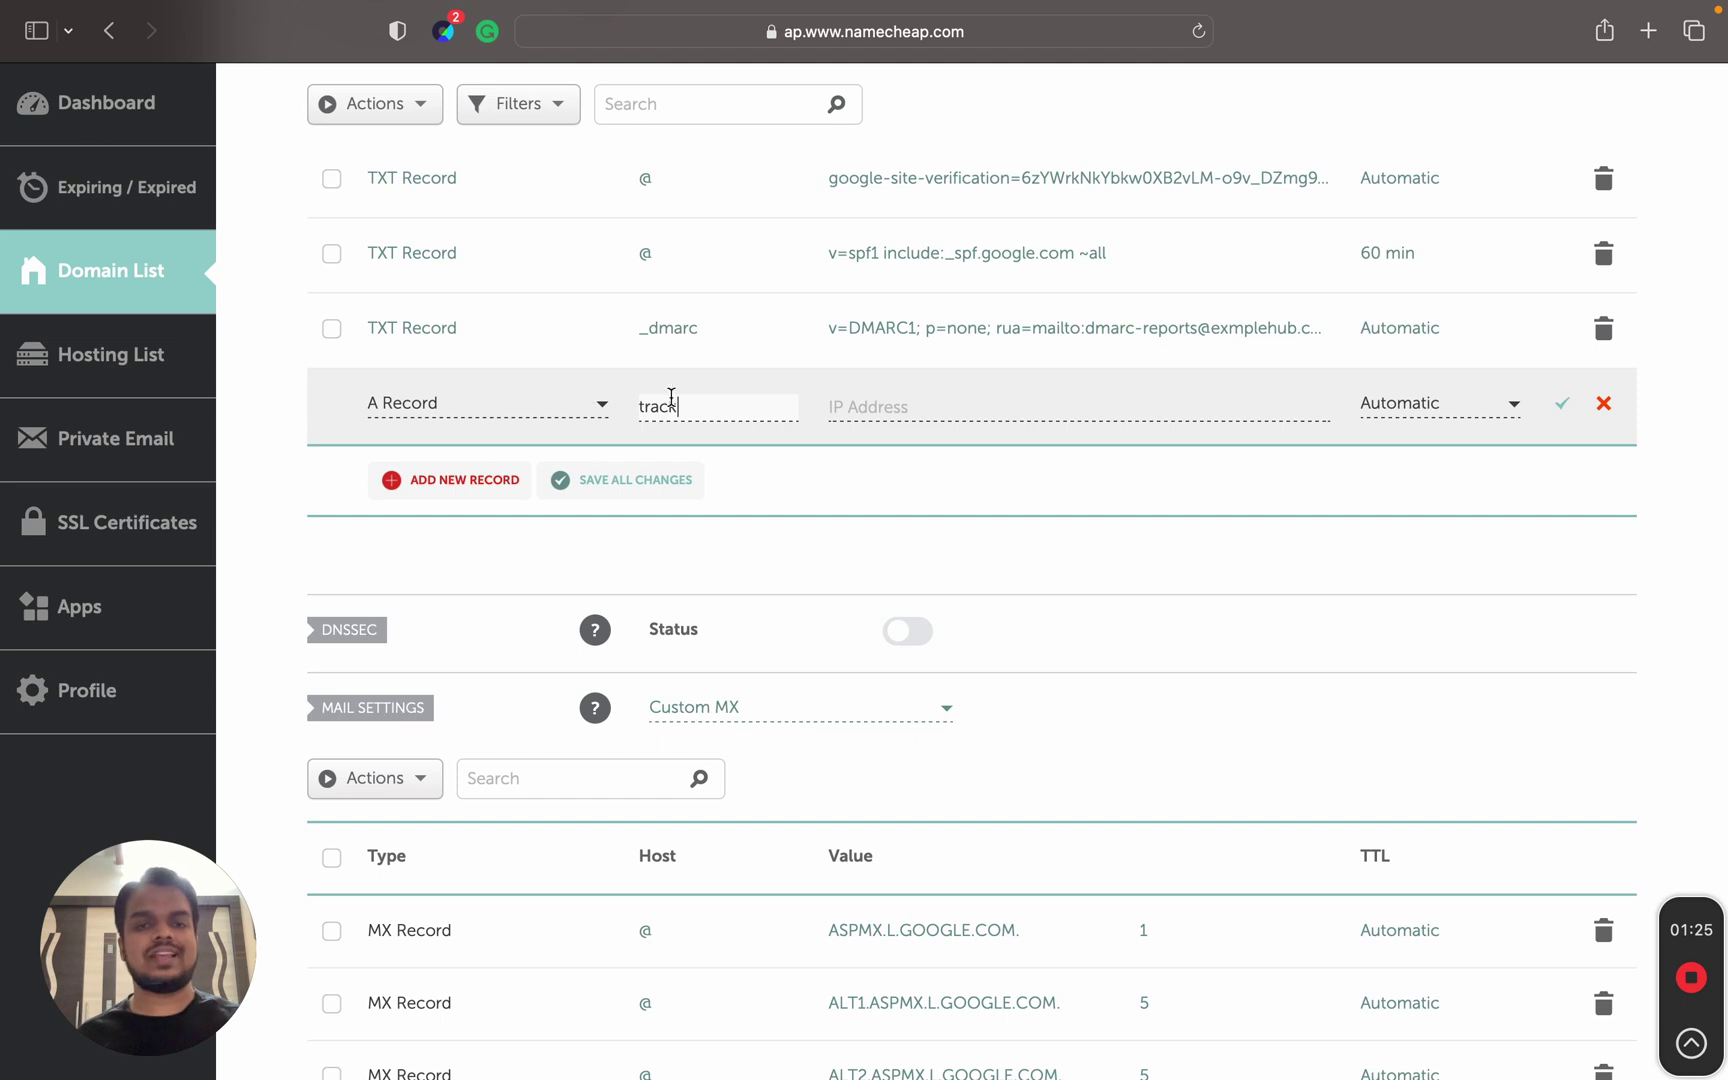
pyautogui.click(884, 405)
pyautogui.write('147.135.6.154')
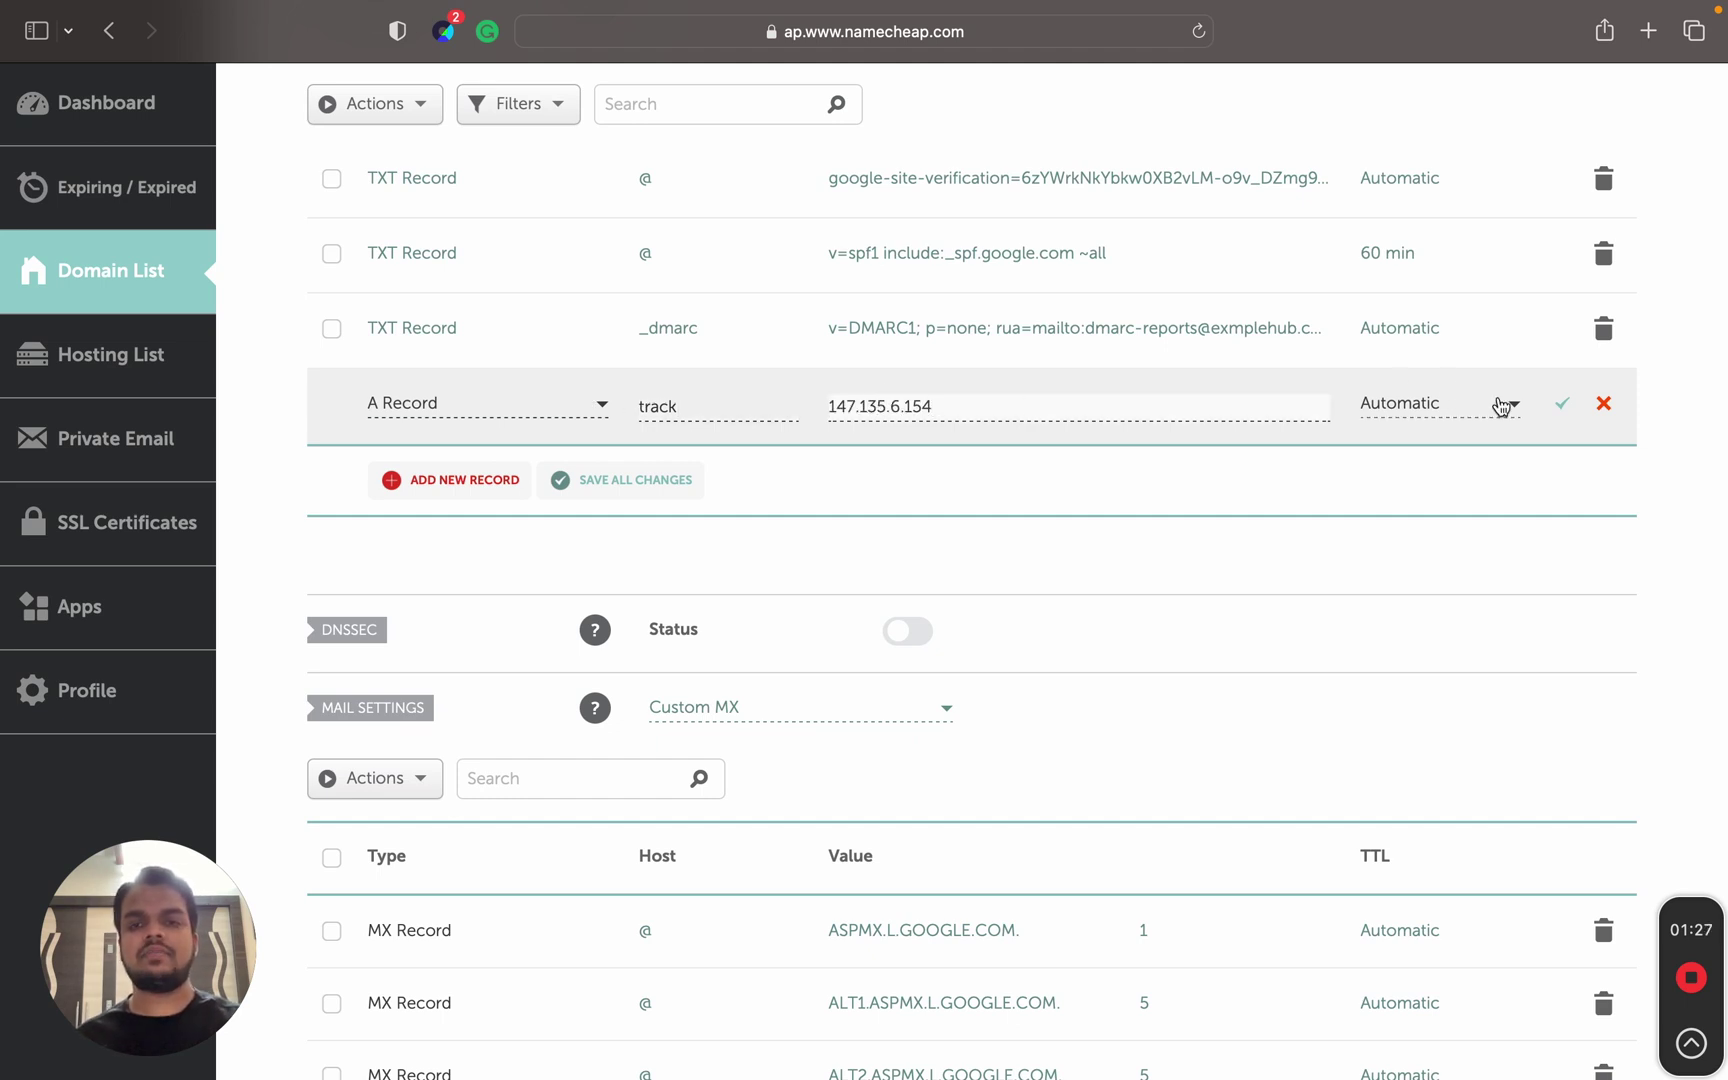
pyautogui.click(1564, 406)
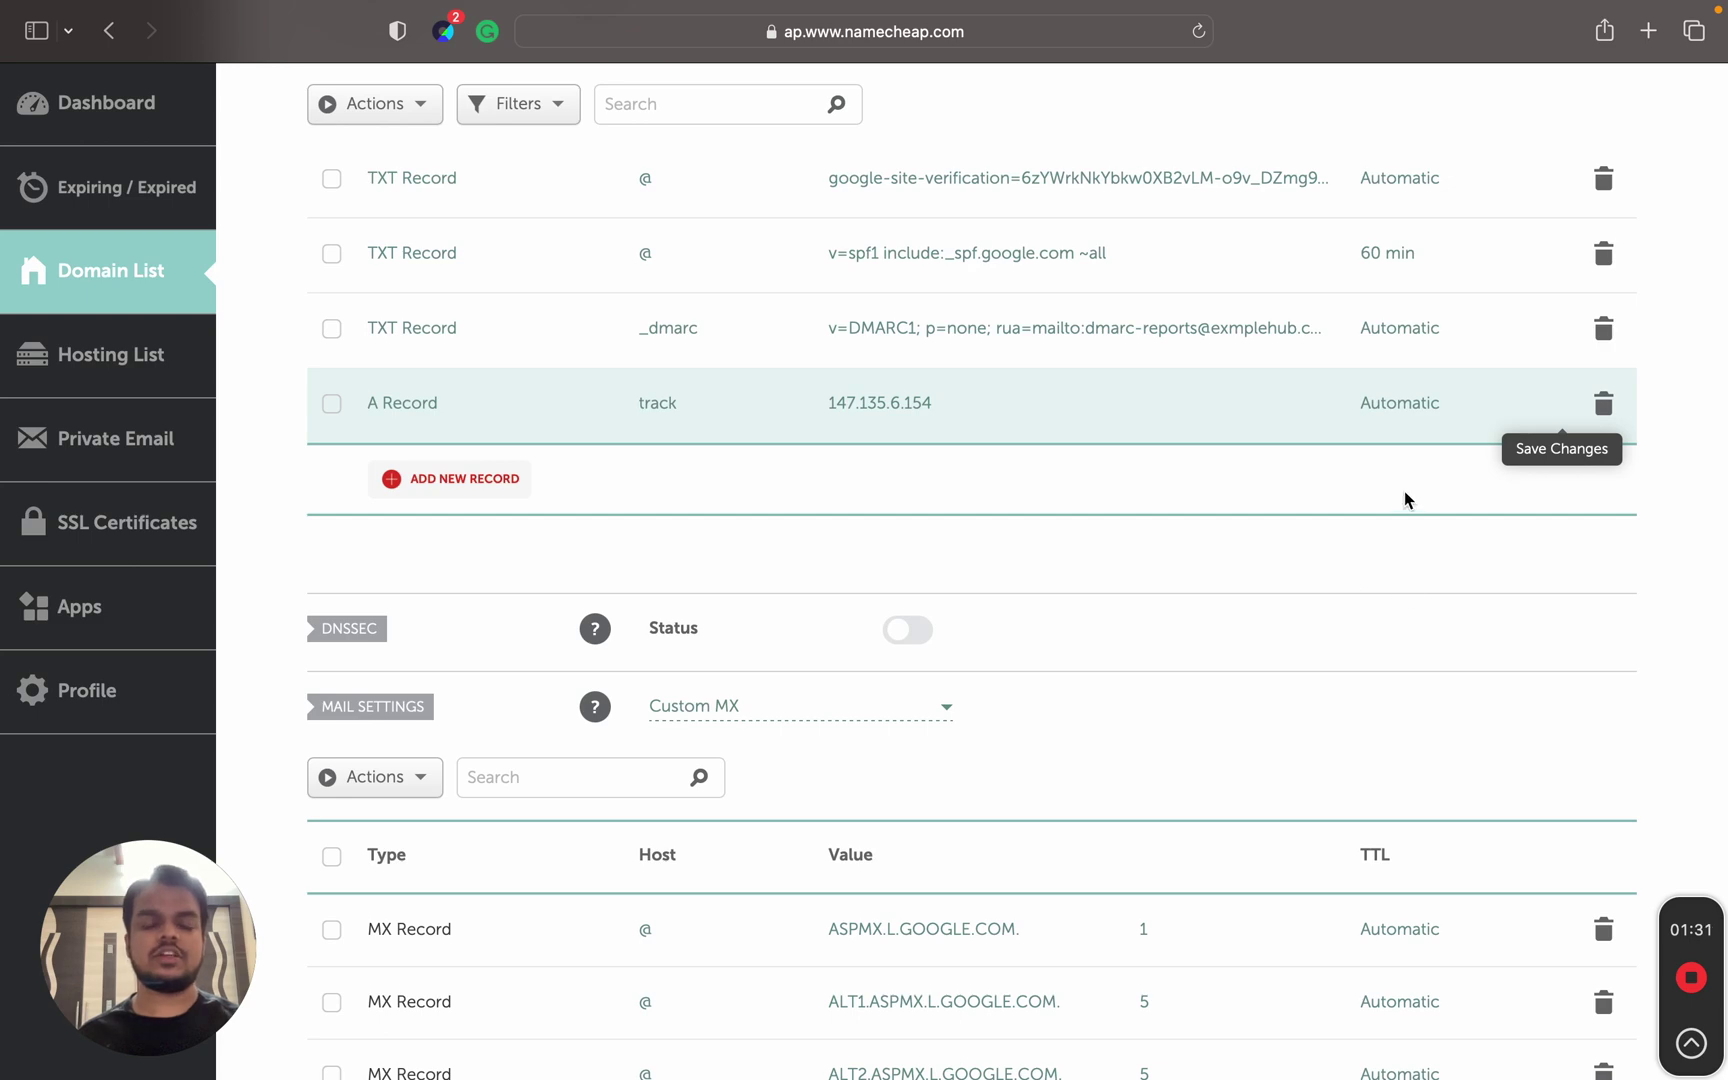
pyautogui.hotkey('ctrl', 'Left')
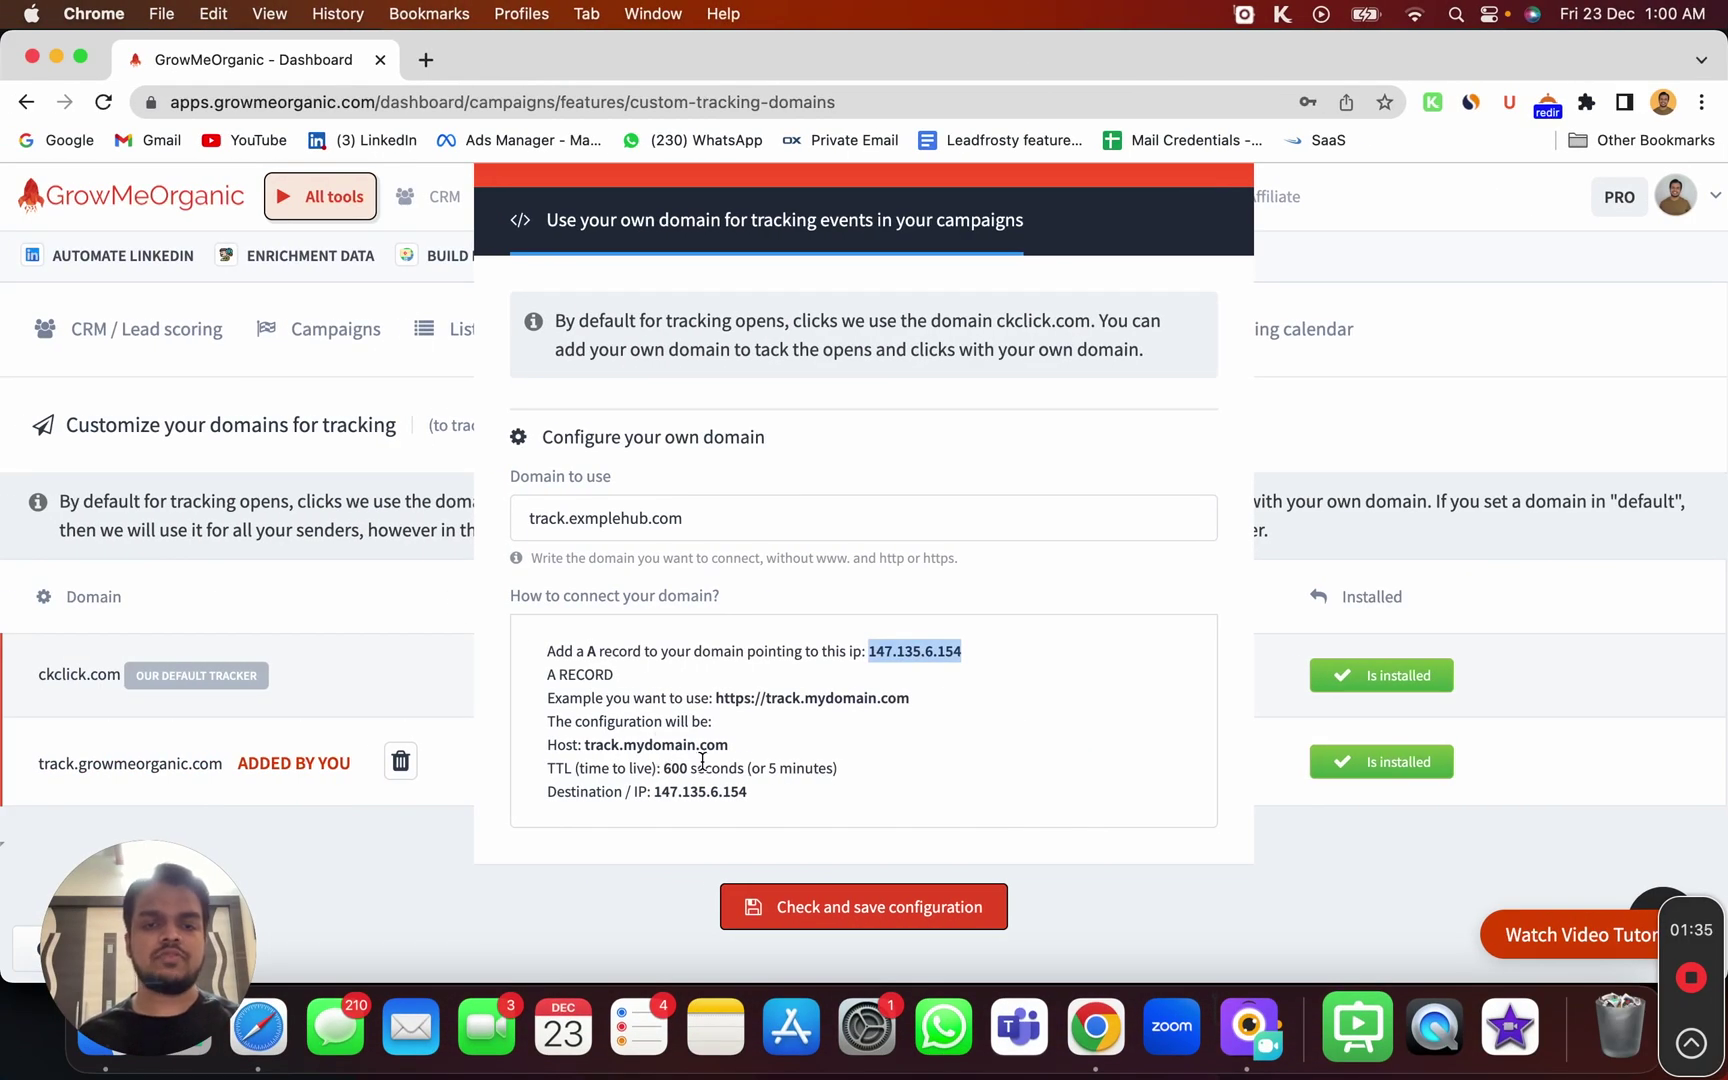
# Give the 'track' A record a 5 min TTL, save it, and go back to GrowMeOrganic.
pyautogui.hotkey('ctrl', 'Right')
pyautogui.click(1390, 406)
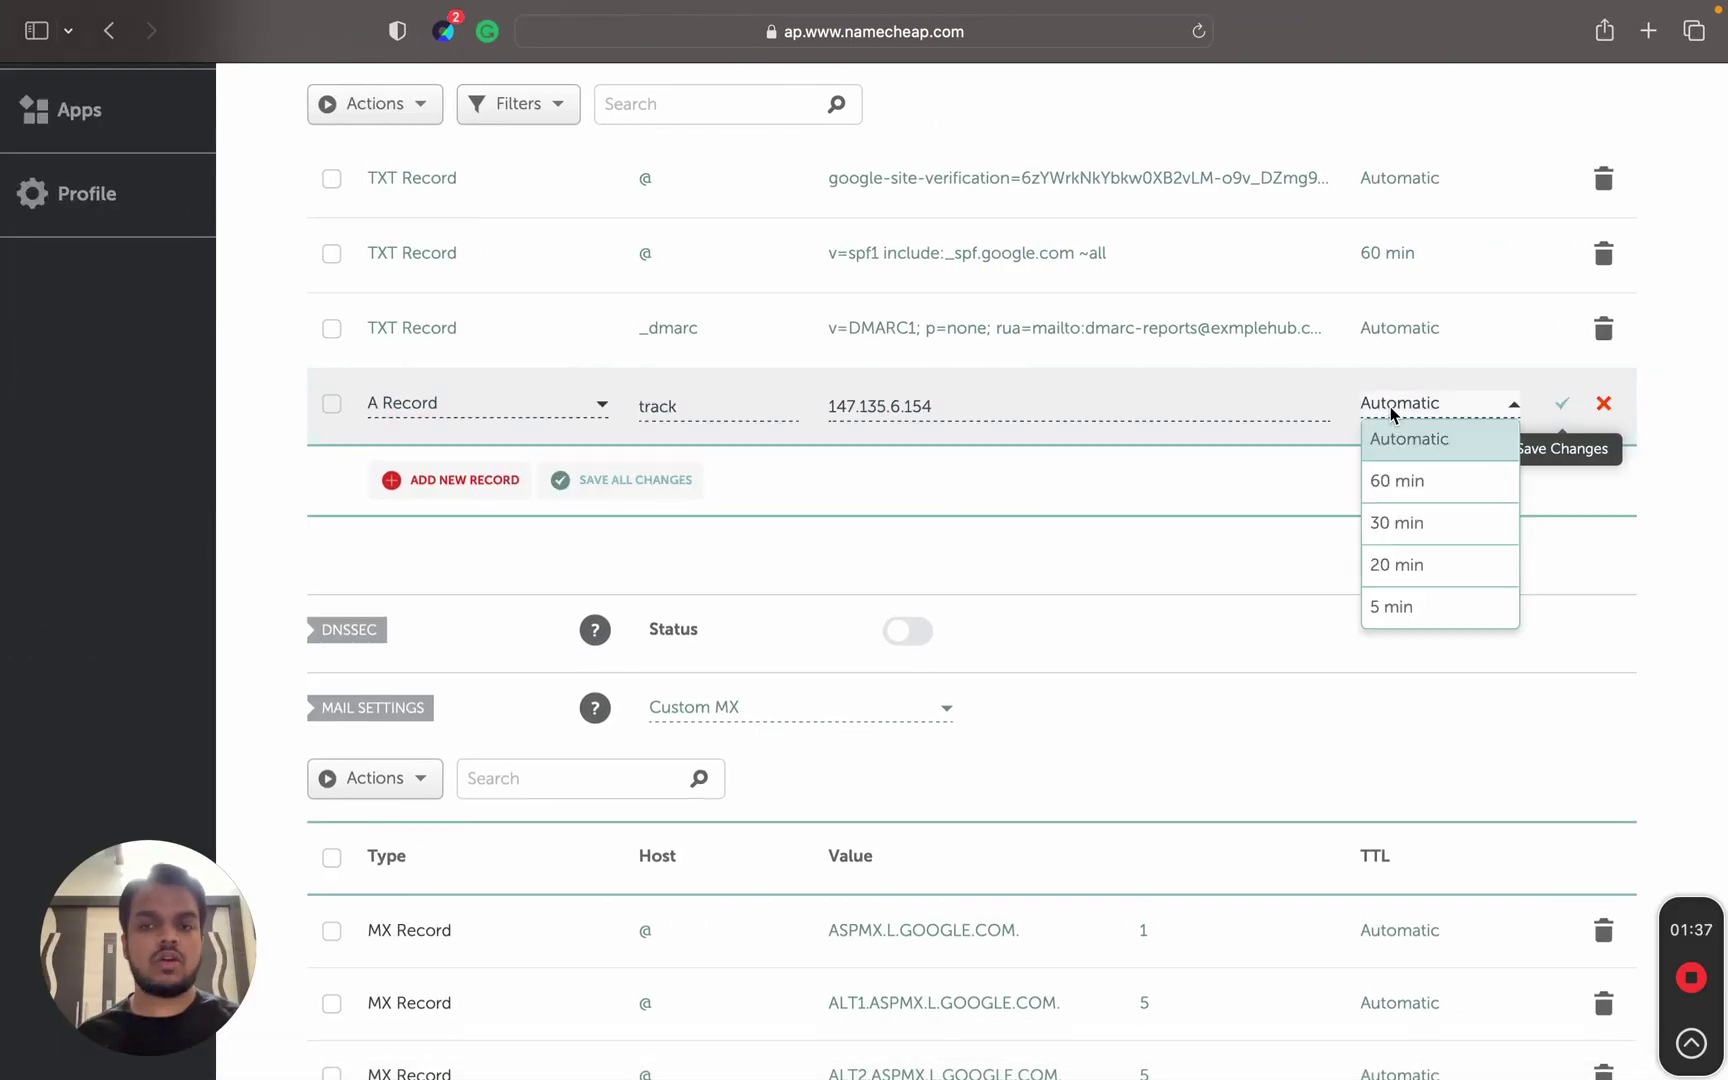
pyautogui.click(1392, 606)
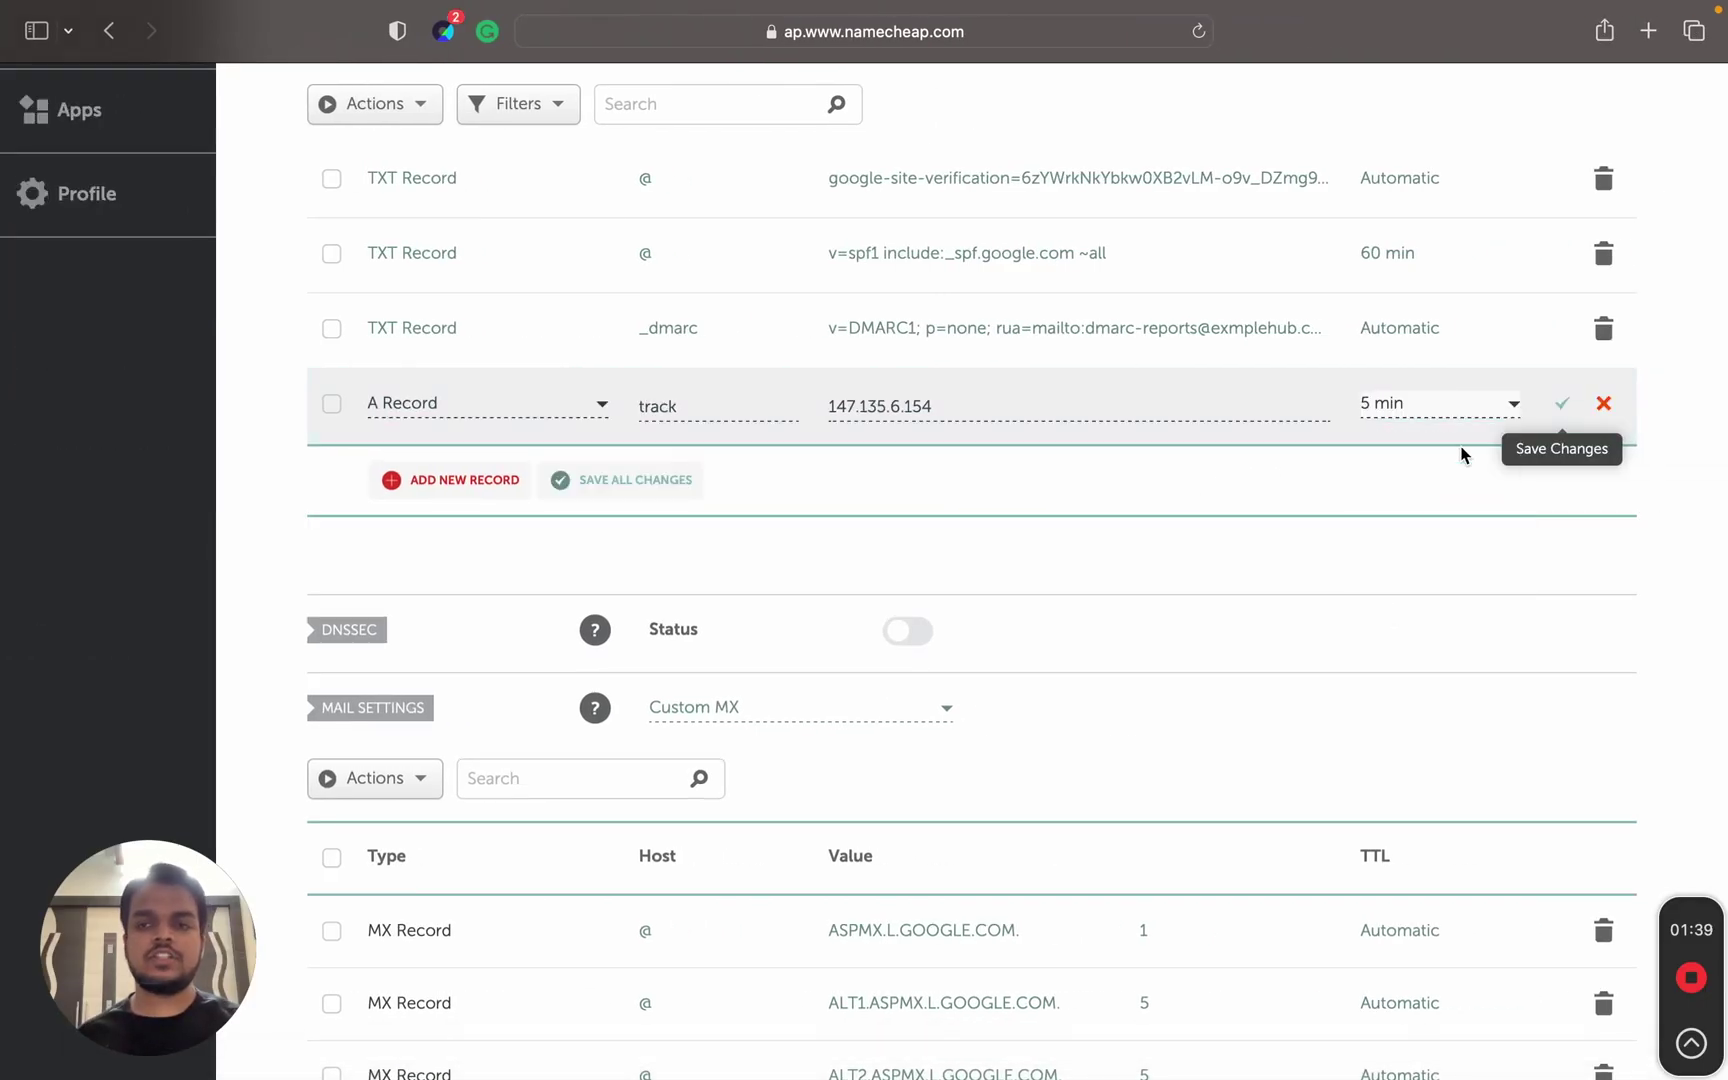
pyautogui.click(1560, 410)
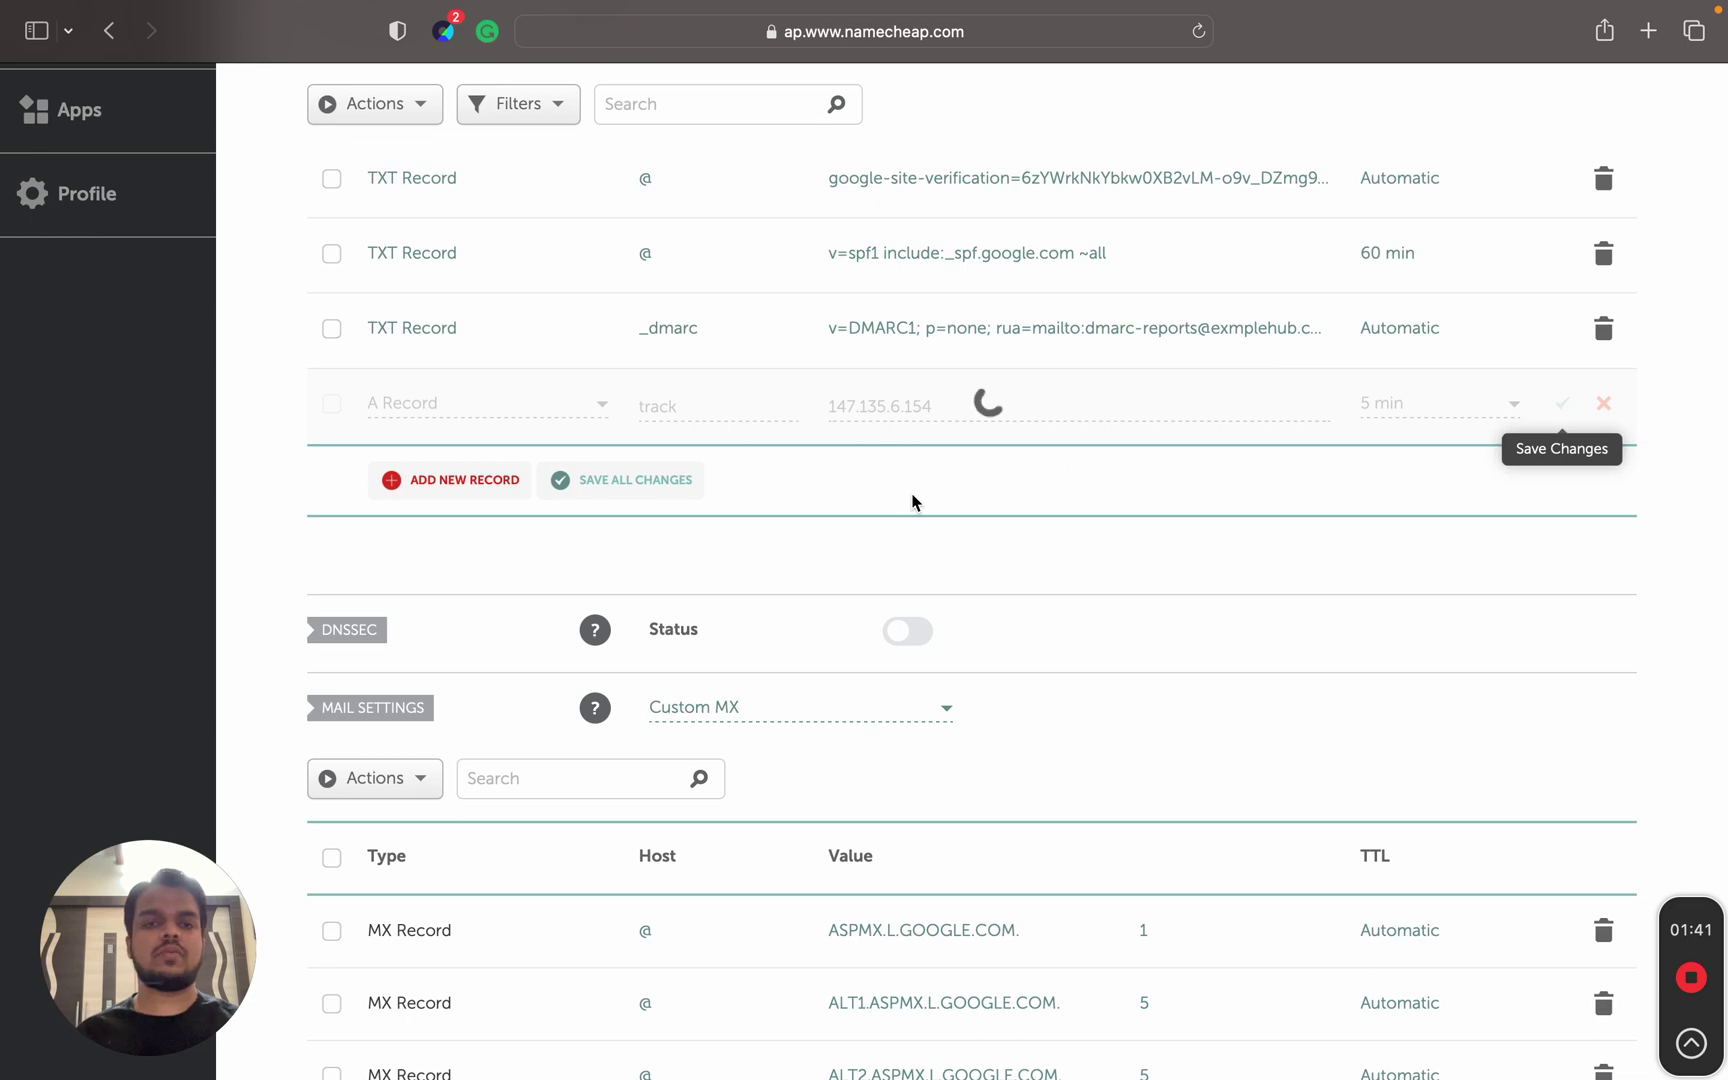
pyautogui.hotkey('ctrl', 'Left')
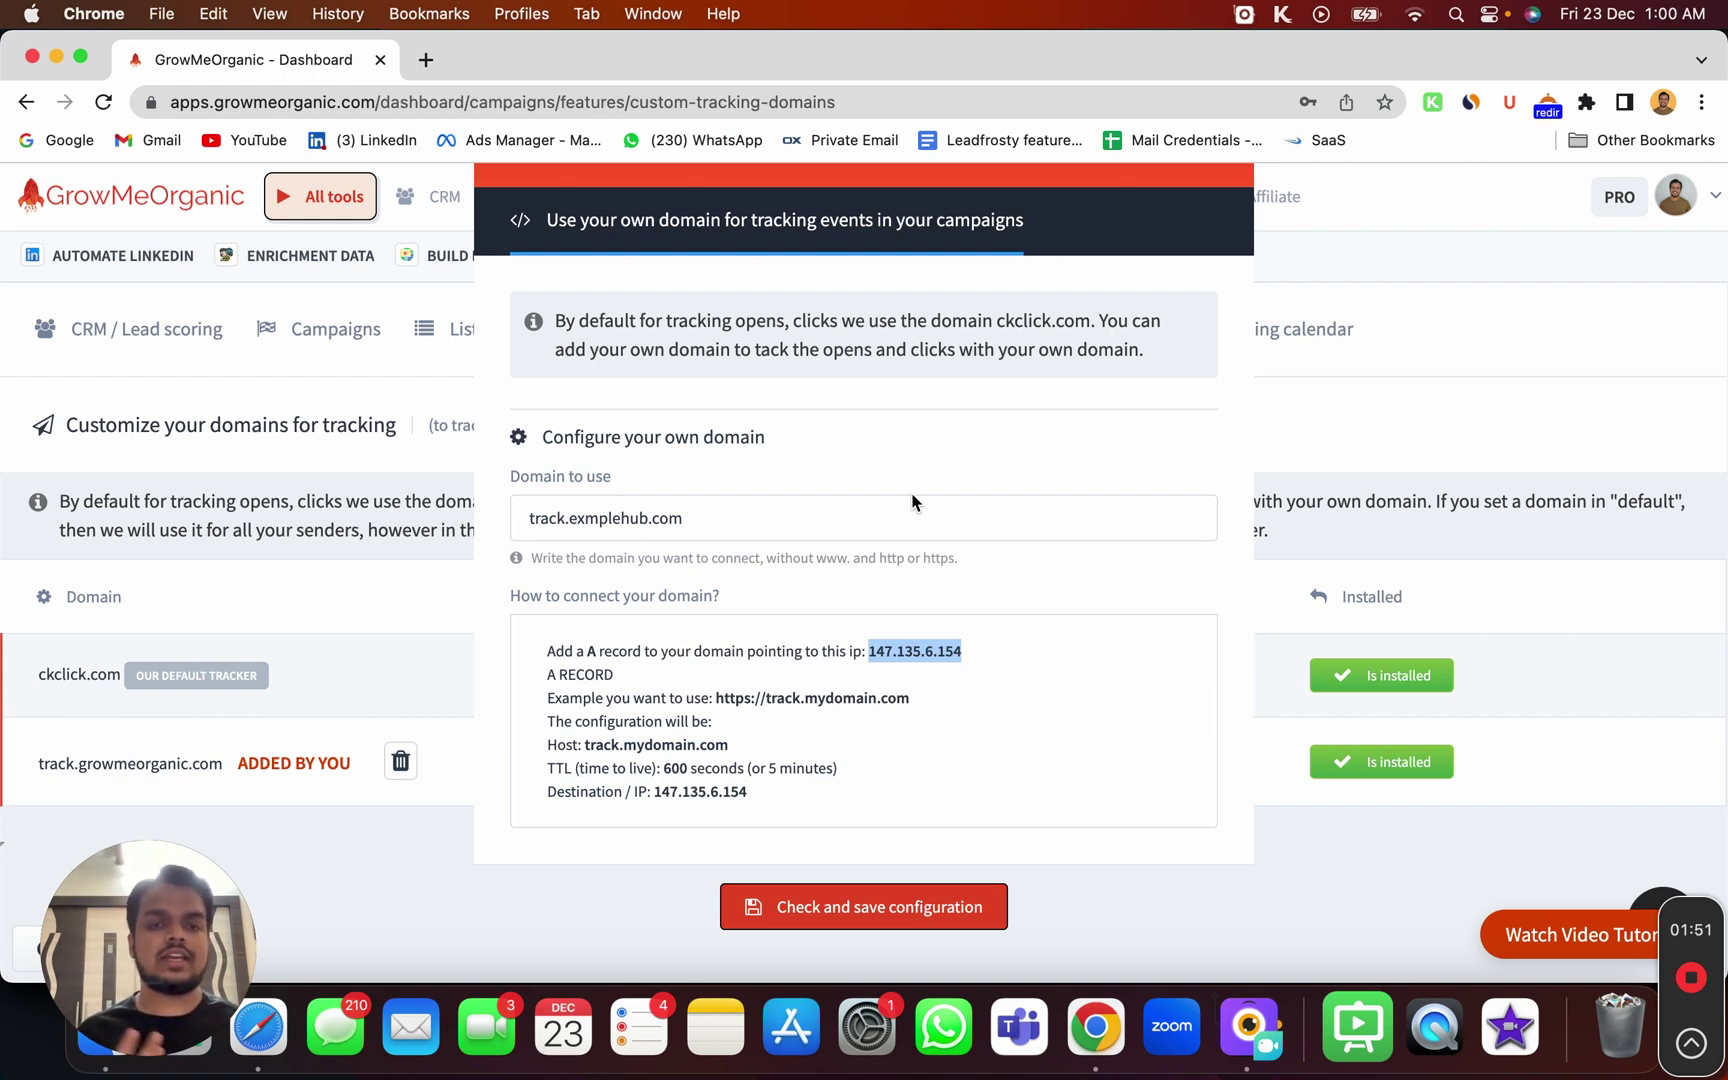
# Run 'Check and save configuration' for track.exmplehub.com, get the DNS error, and close the dialog.
pyautogui.click(832, 910)
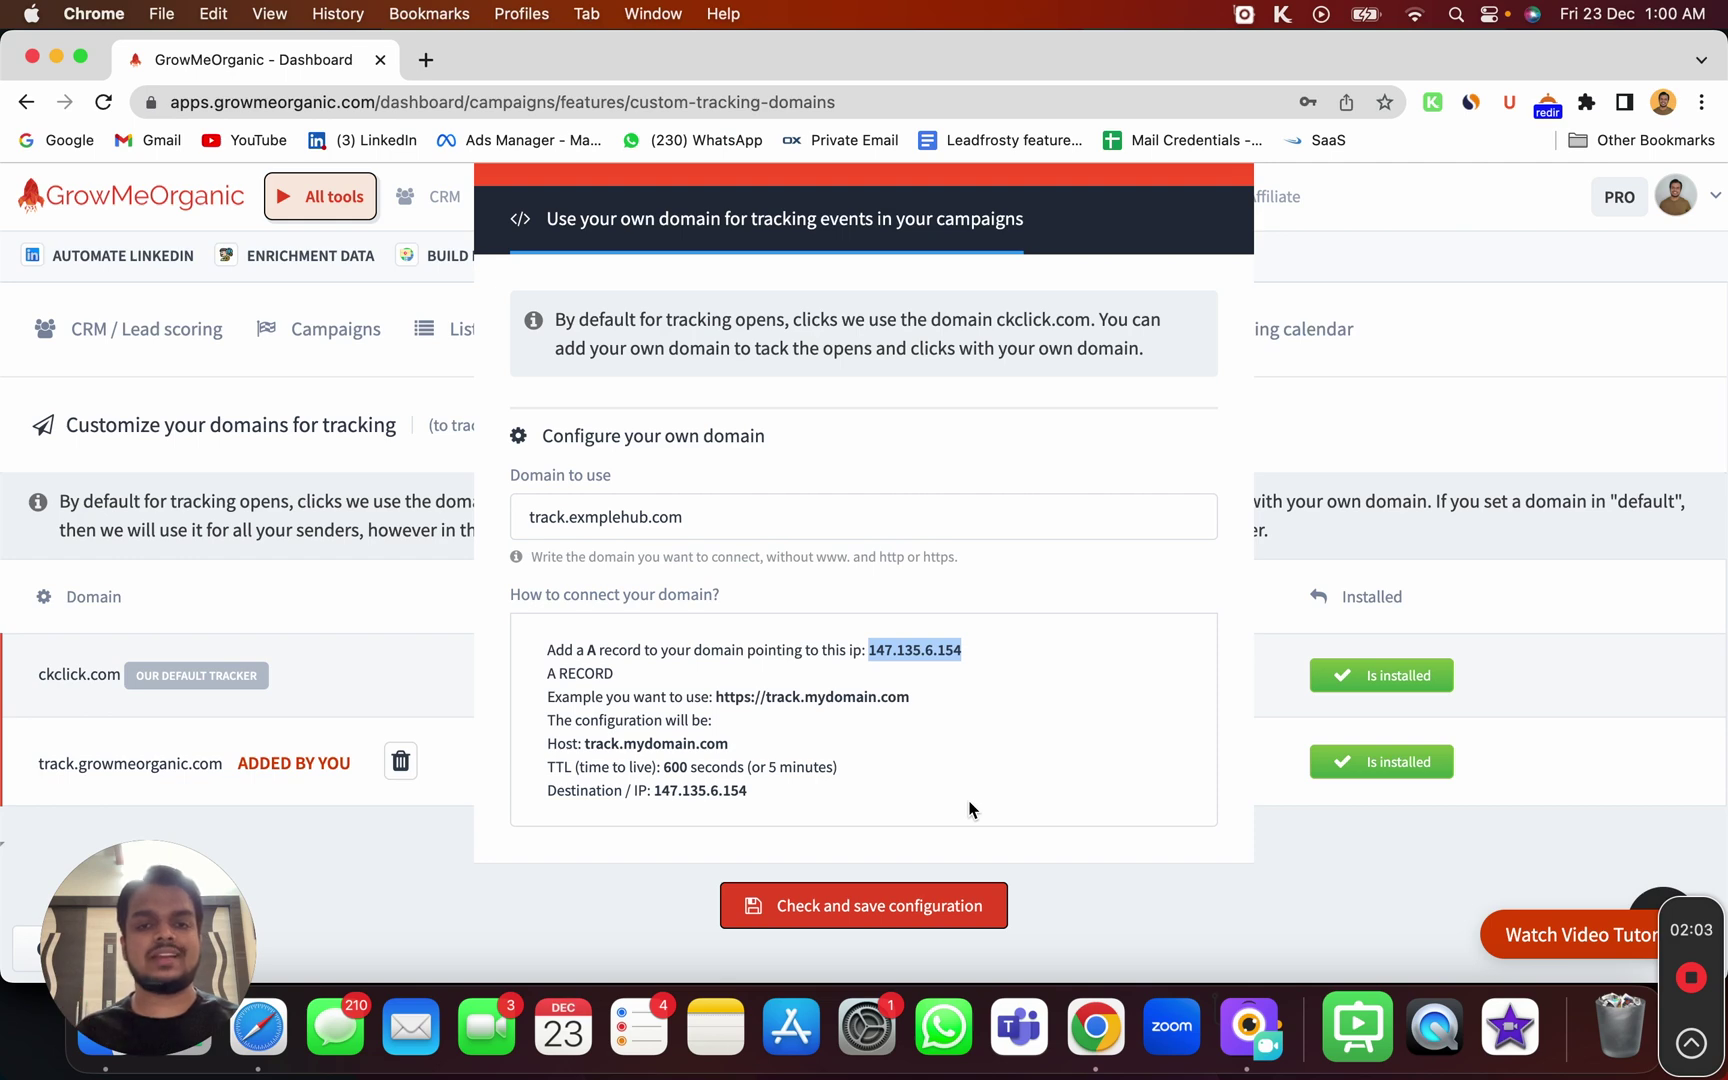
pyautogui.scroll(2, 1191, 258)
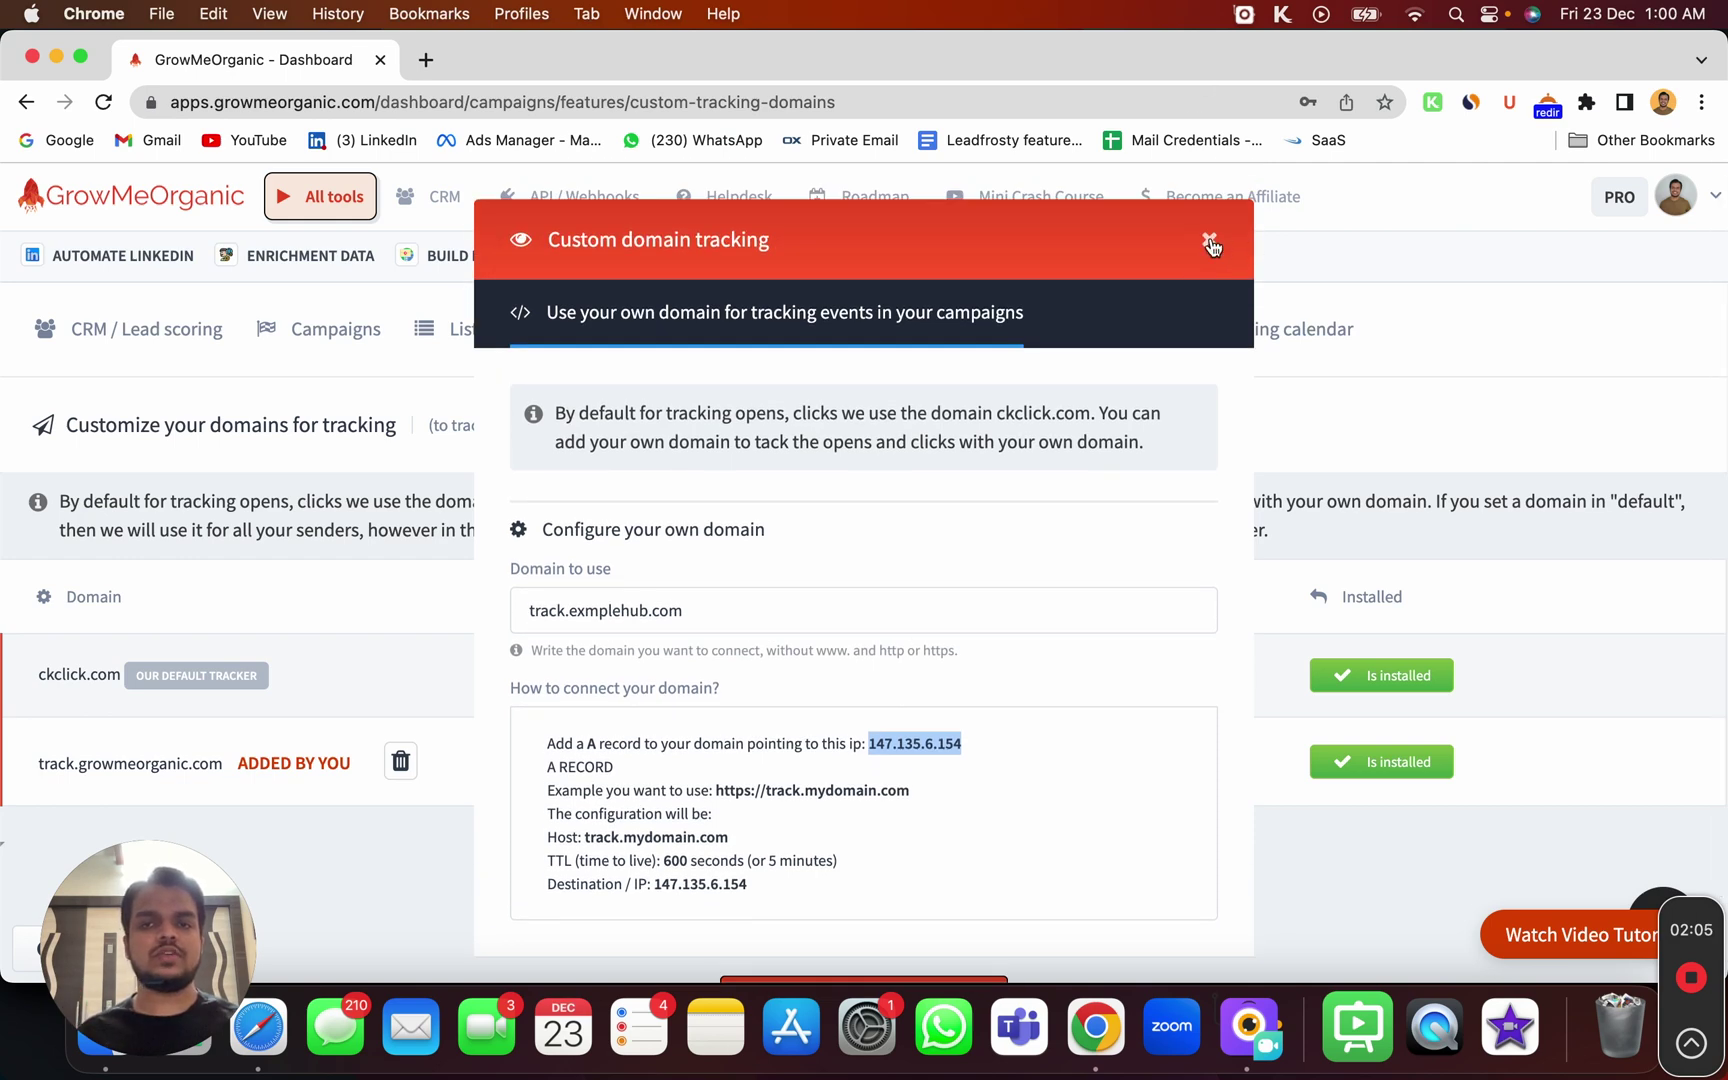
pyautogui.click(1210, 241)
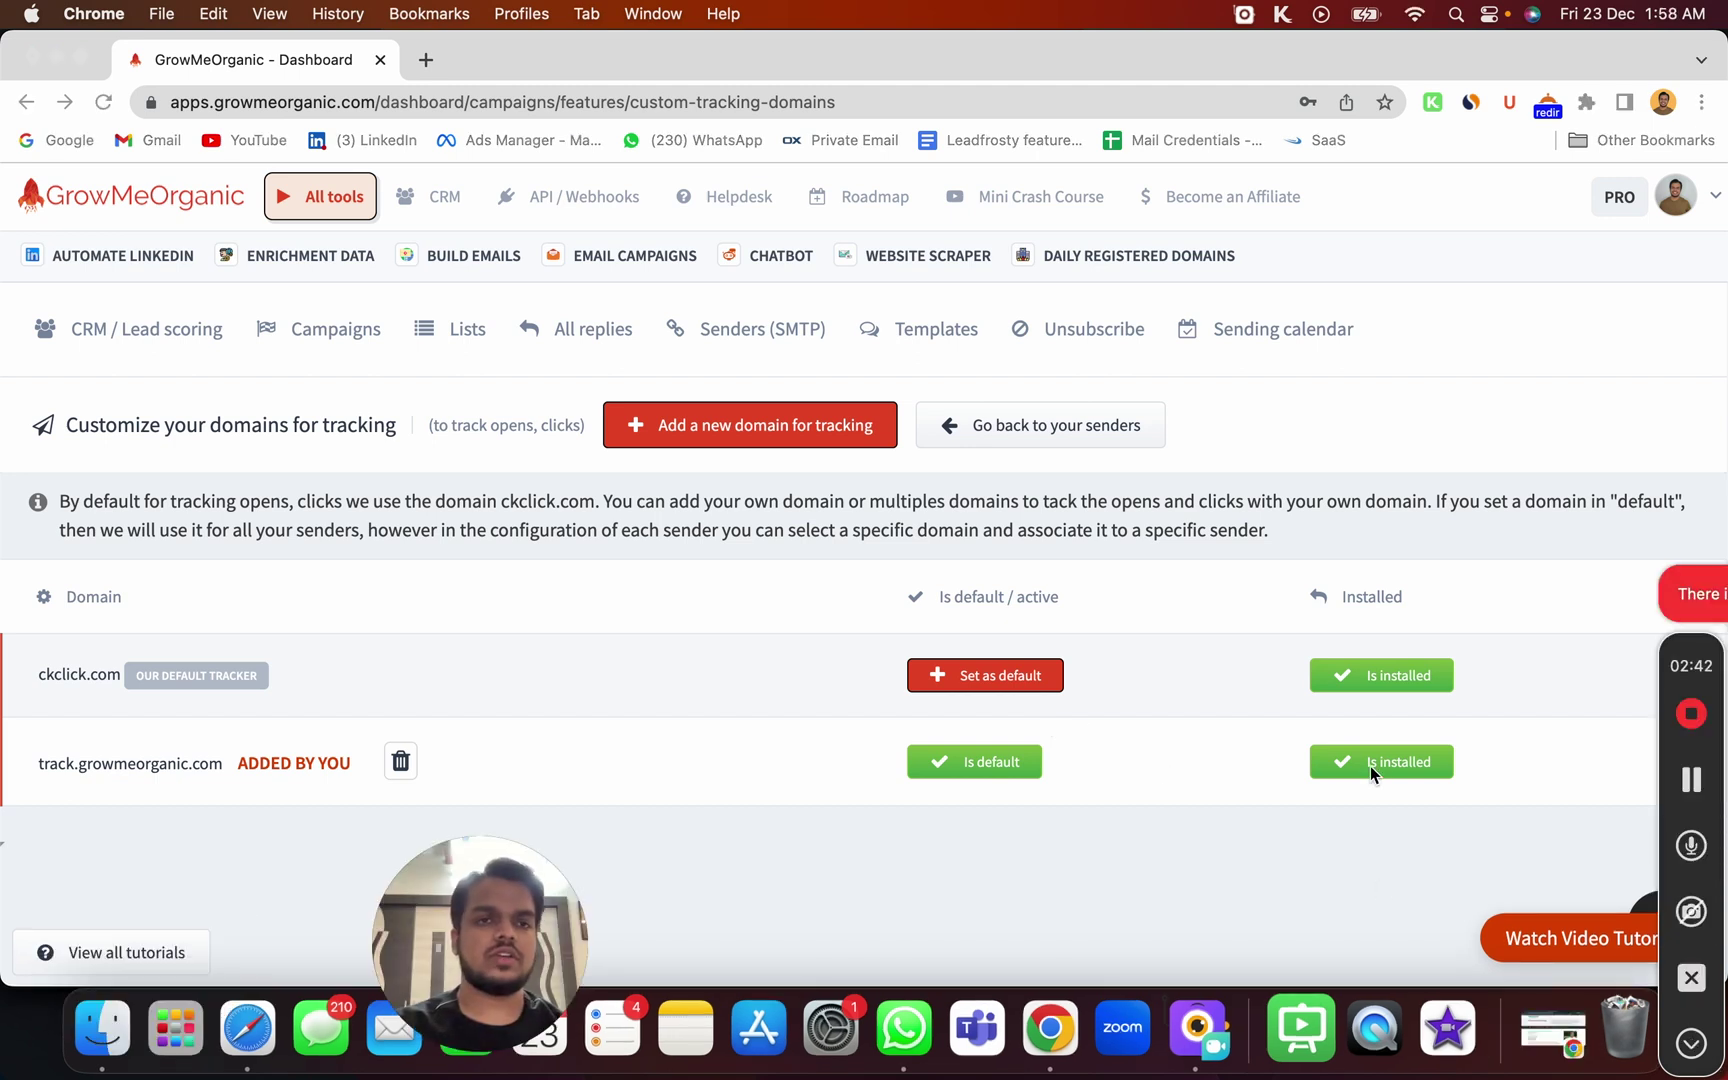
# Pick track.exmplehub.com from the Domain to use autofill and run 'Check and save configuration'.
pyautogui.click(1689, 1045)
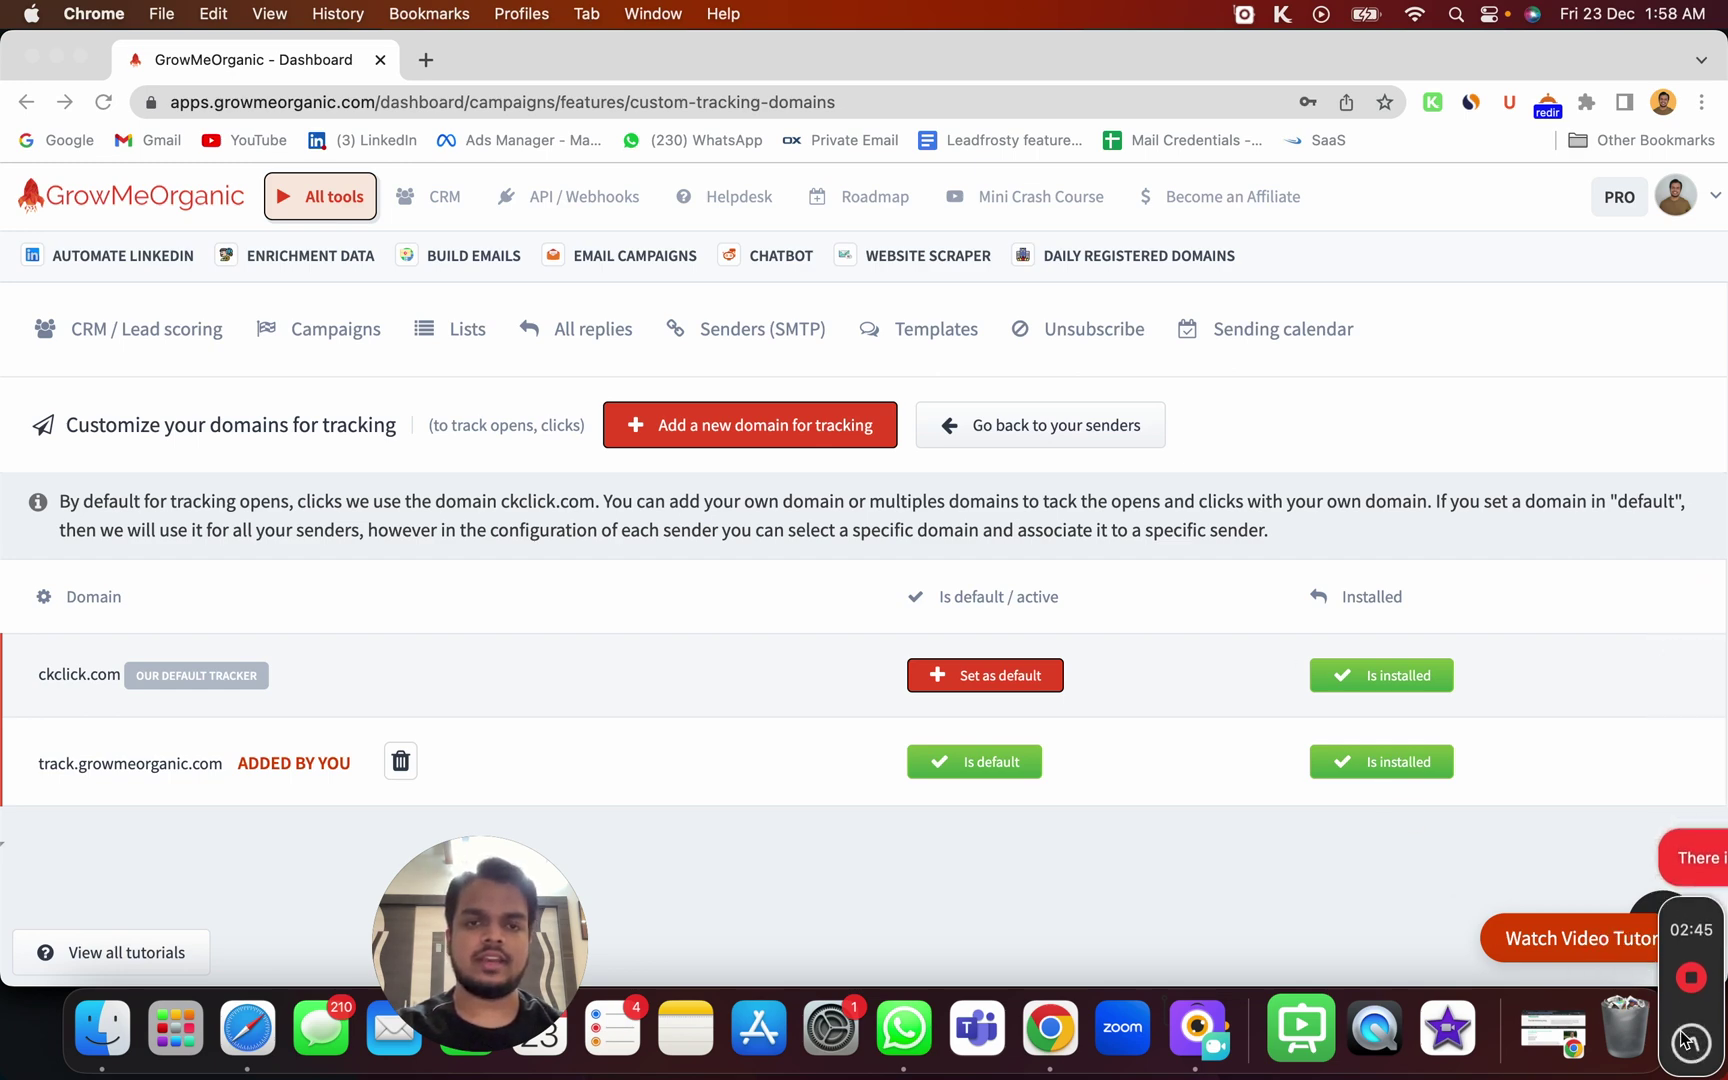
pyautogui.click(771, 429)
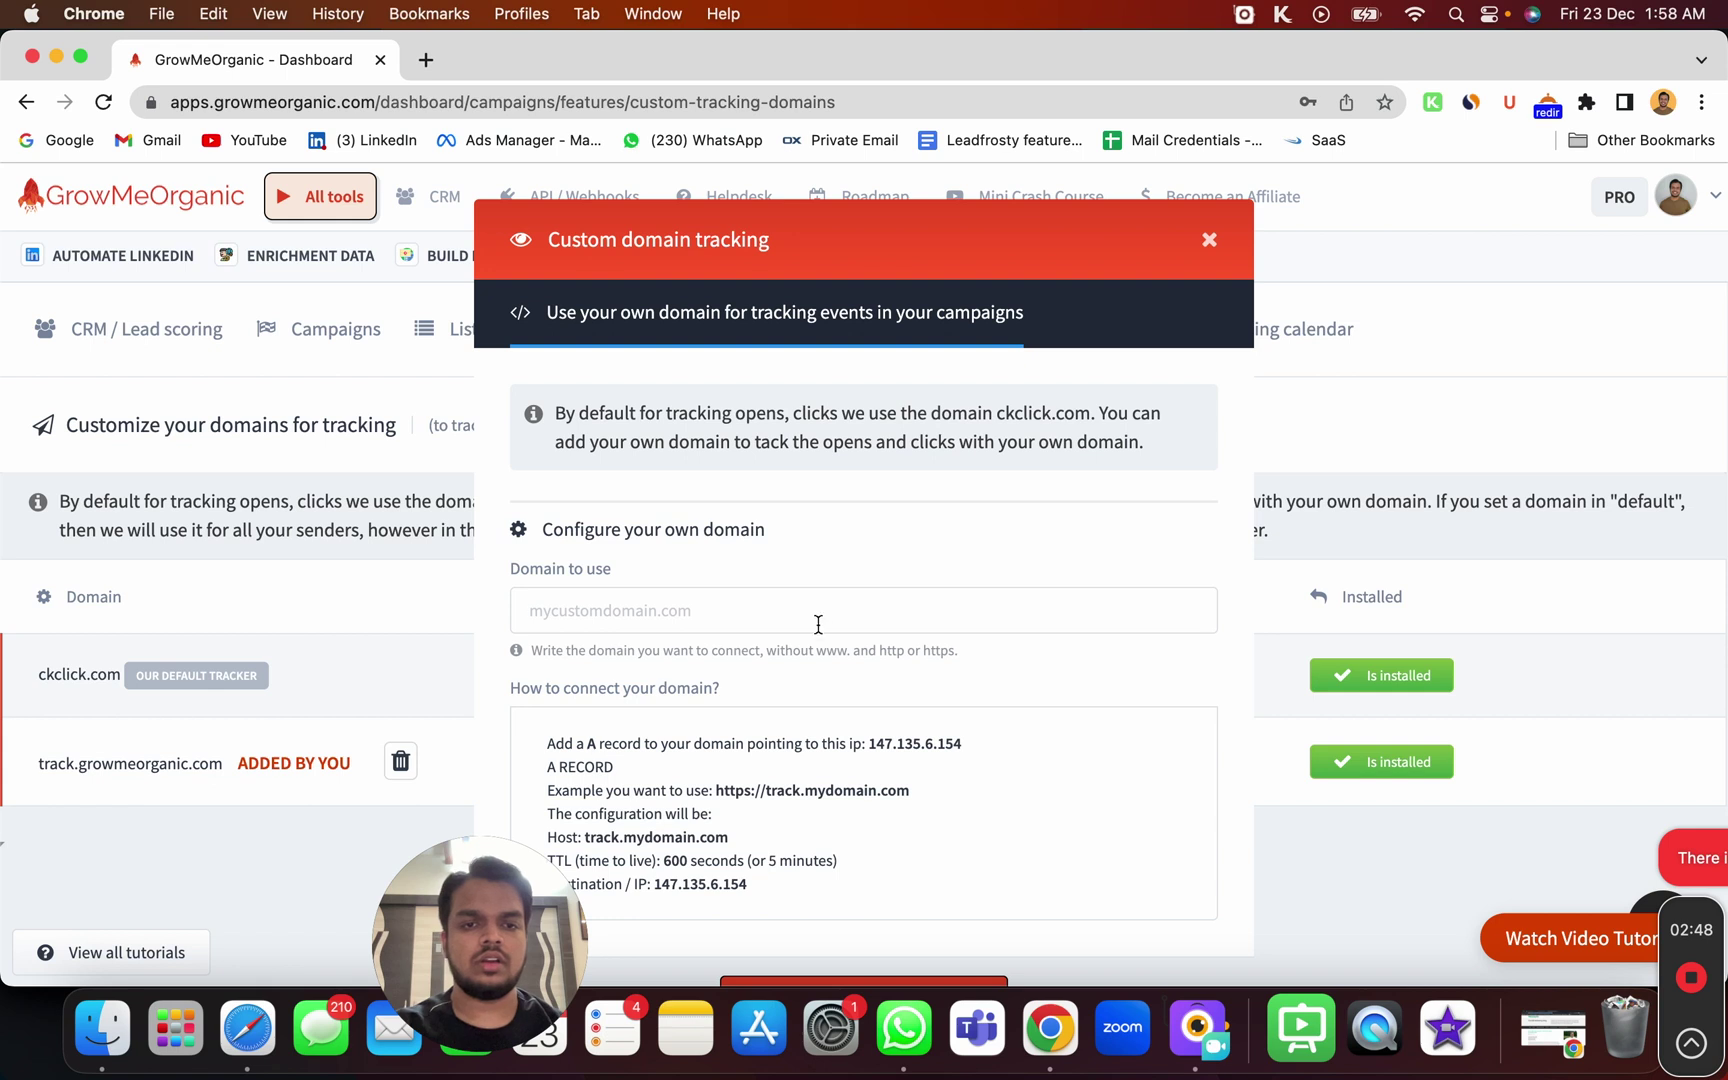
pyautogui.scroll(-2, 818, 617)
pyautogui.click(829, 524)
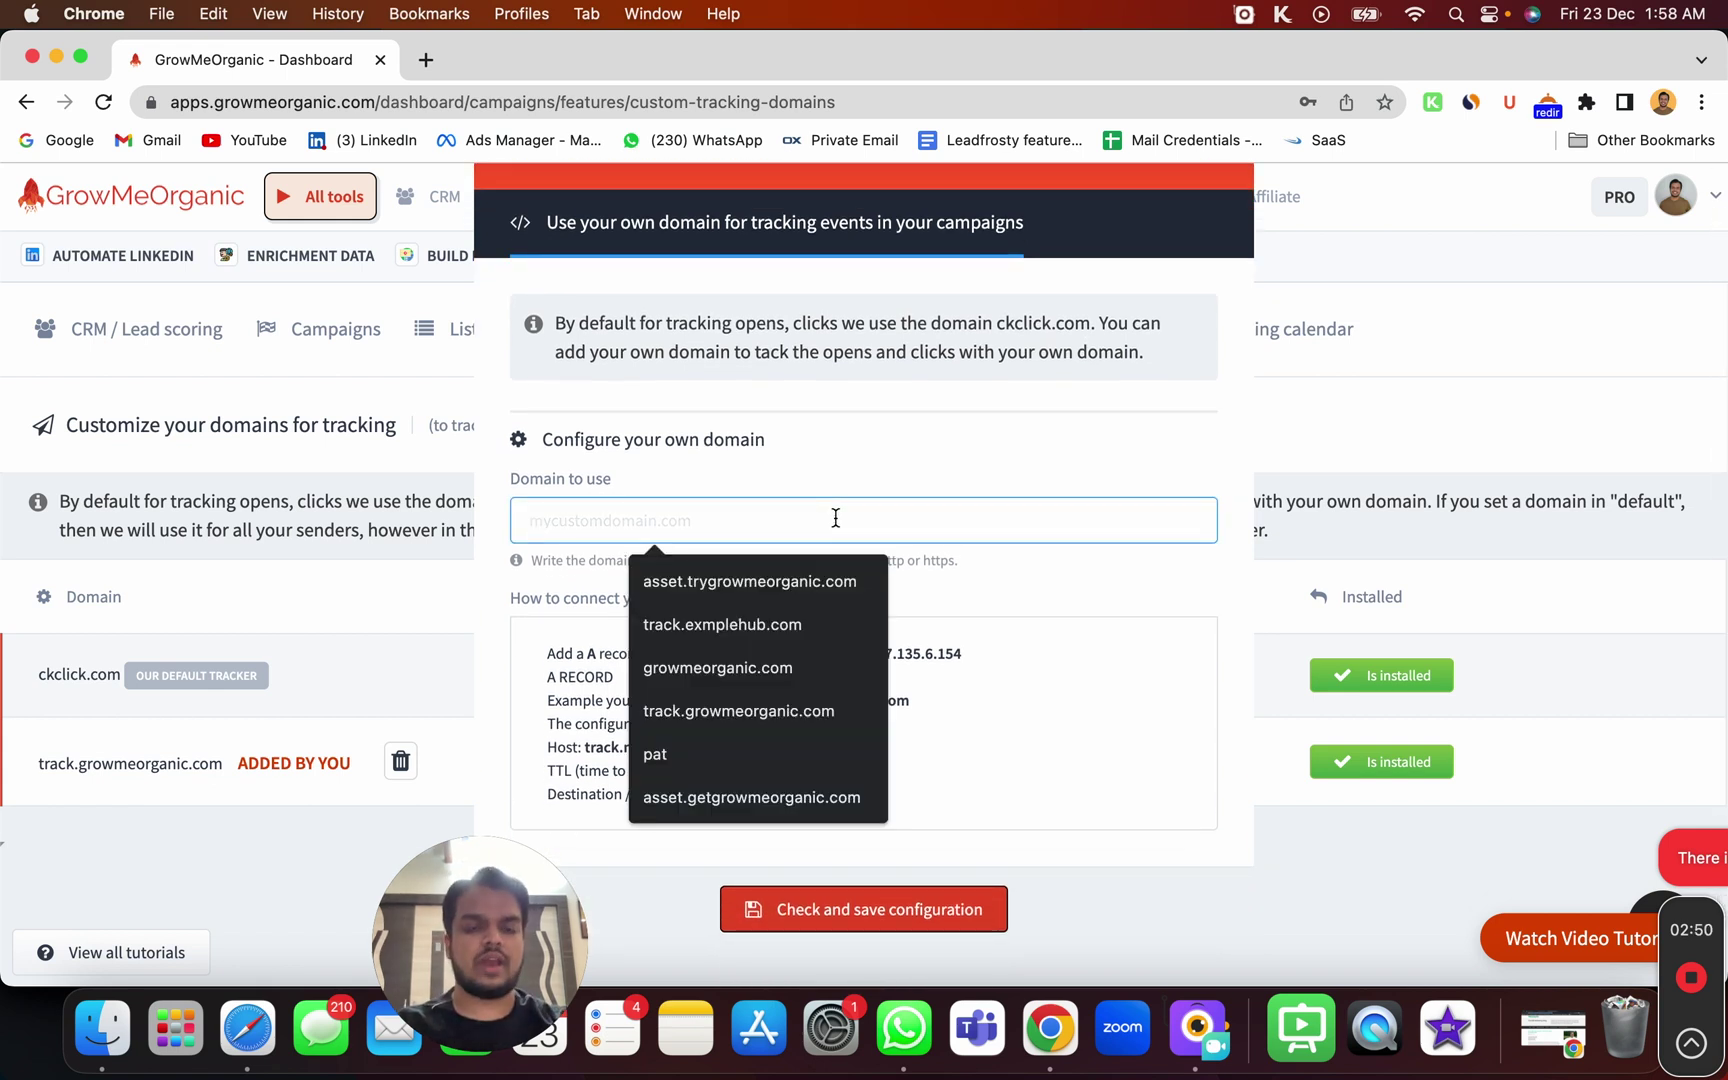
pyautogui.click(775, 624)
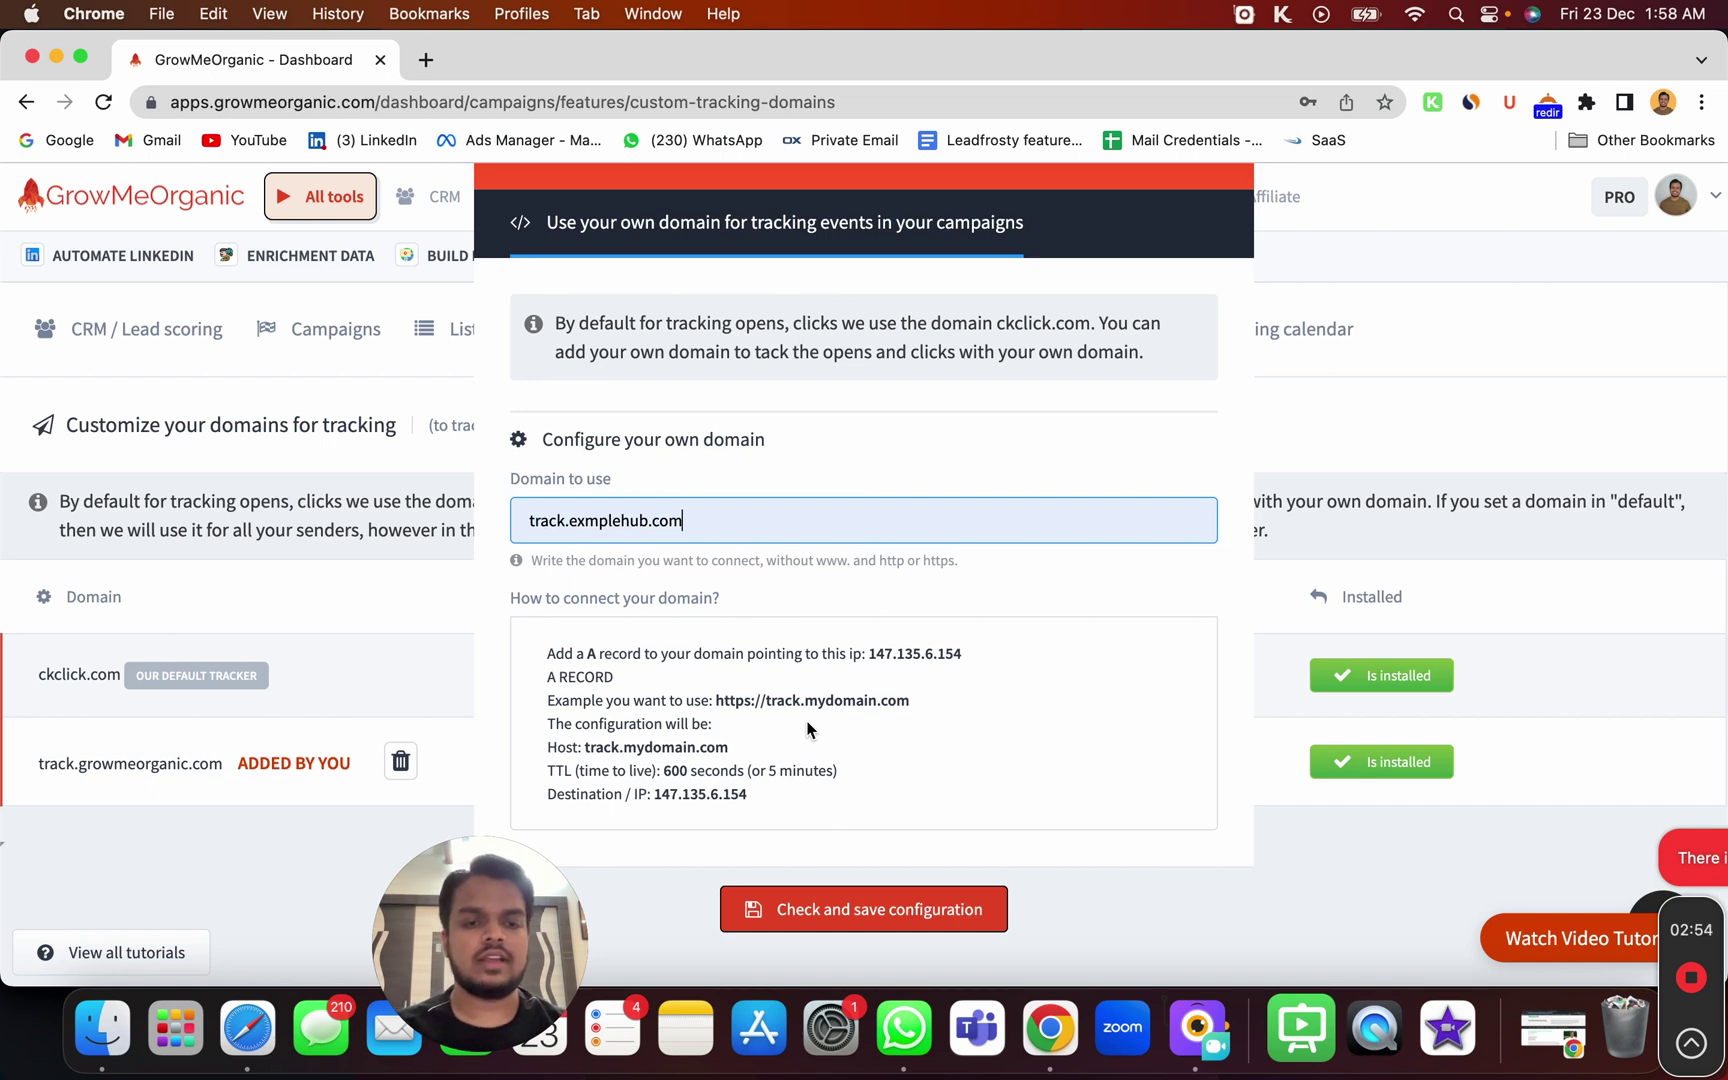
pyautogui.click(860, 910)
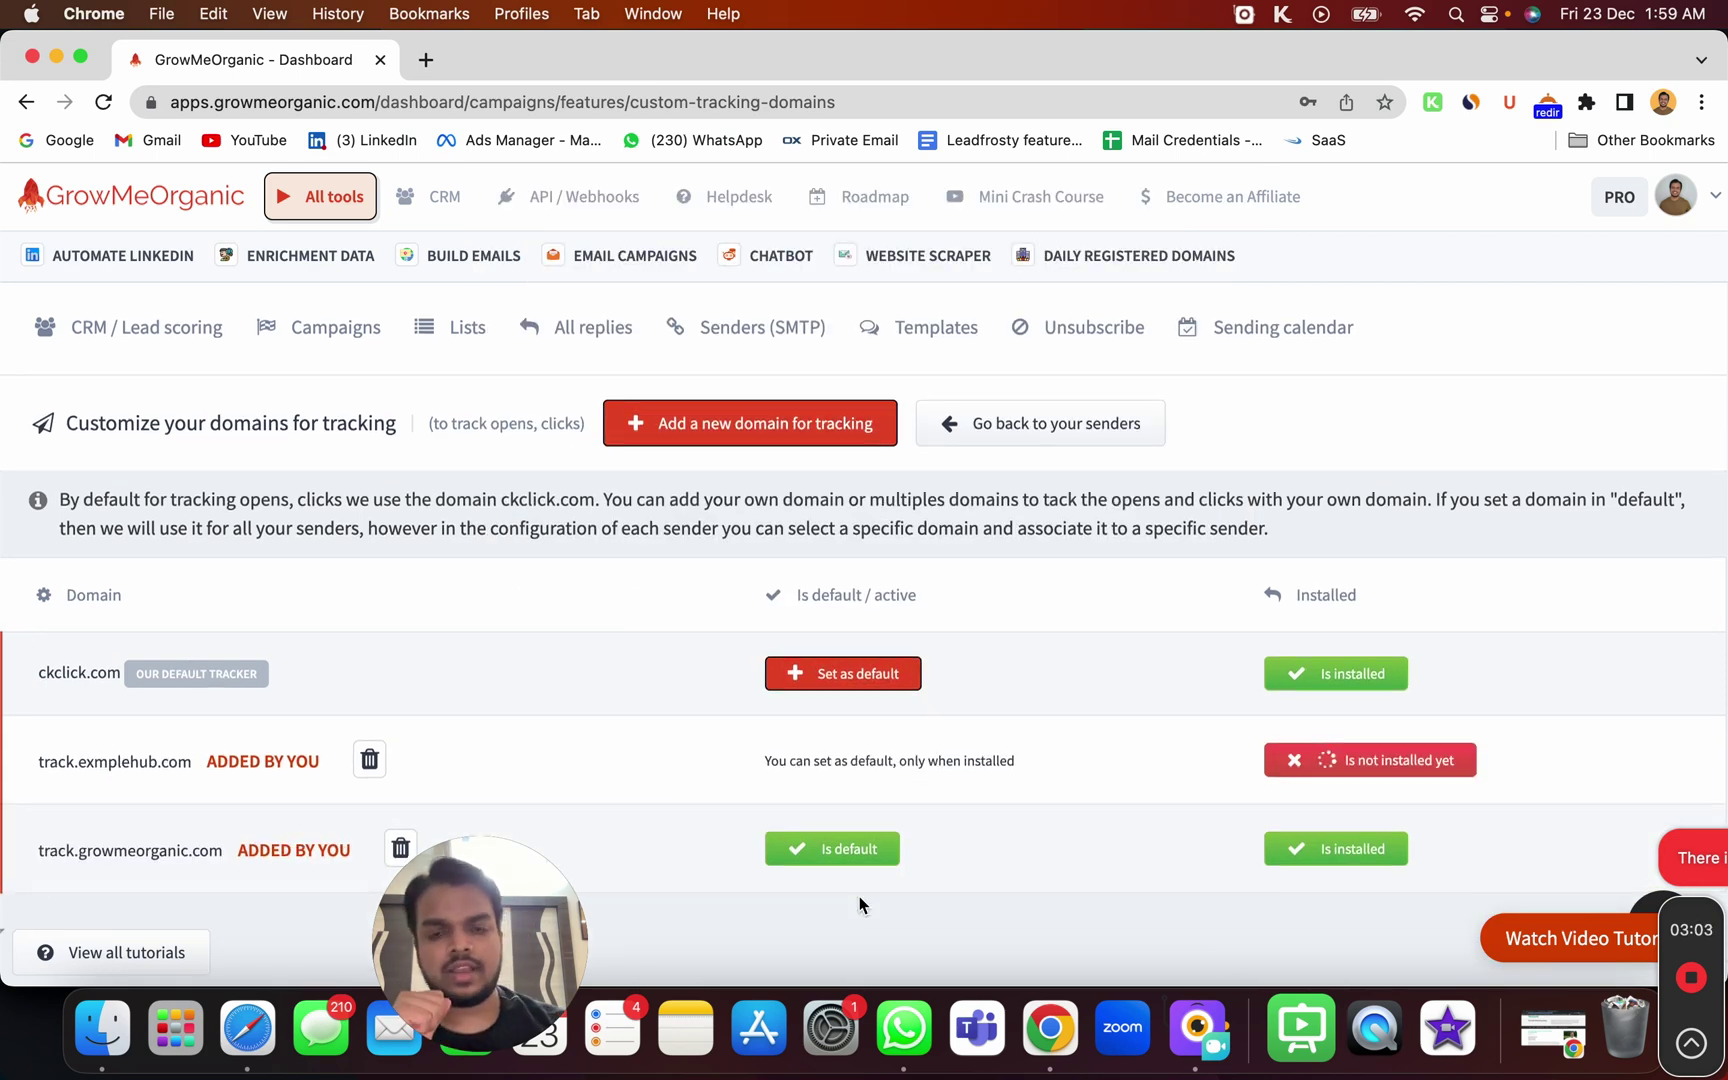
# Read the note explaining track.exmplehub.com can't be set as default until installed.
pyautogui.moveTo(757, 762); pyautogui.dragTo(890, 762)
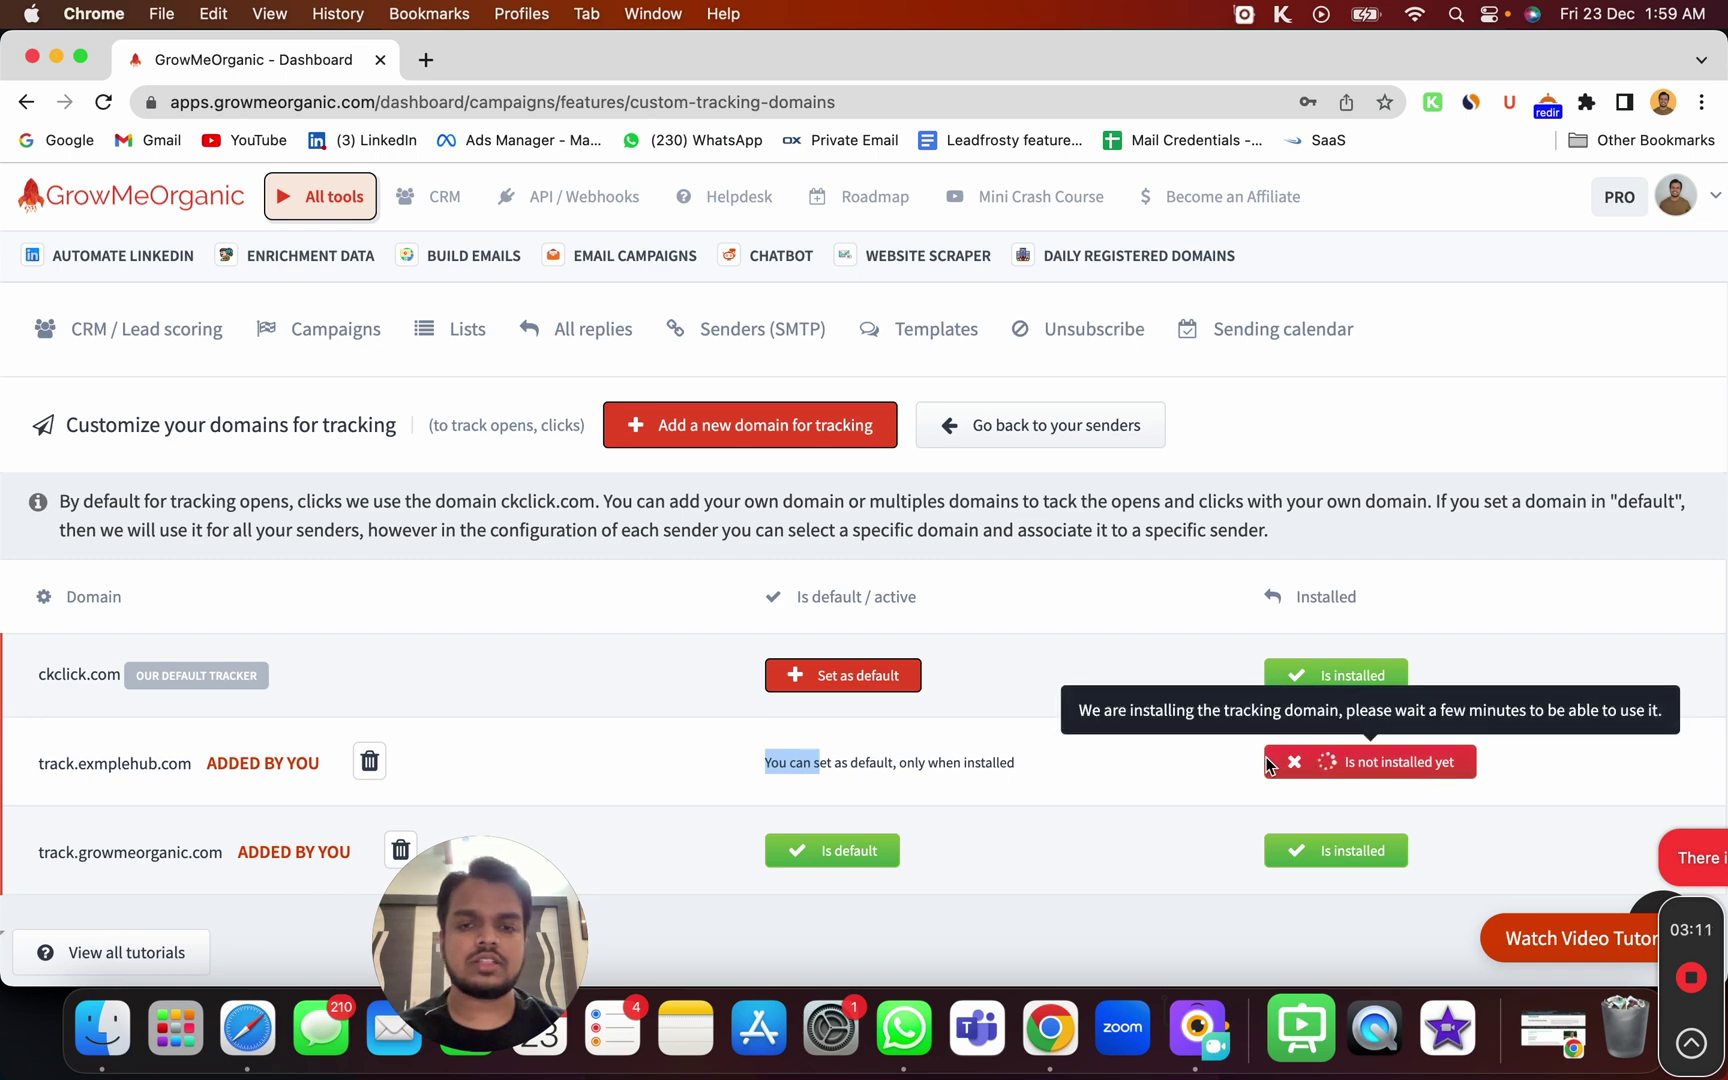
pyautogui.click(1062, 796)
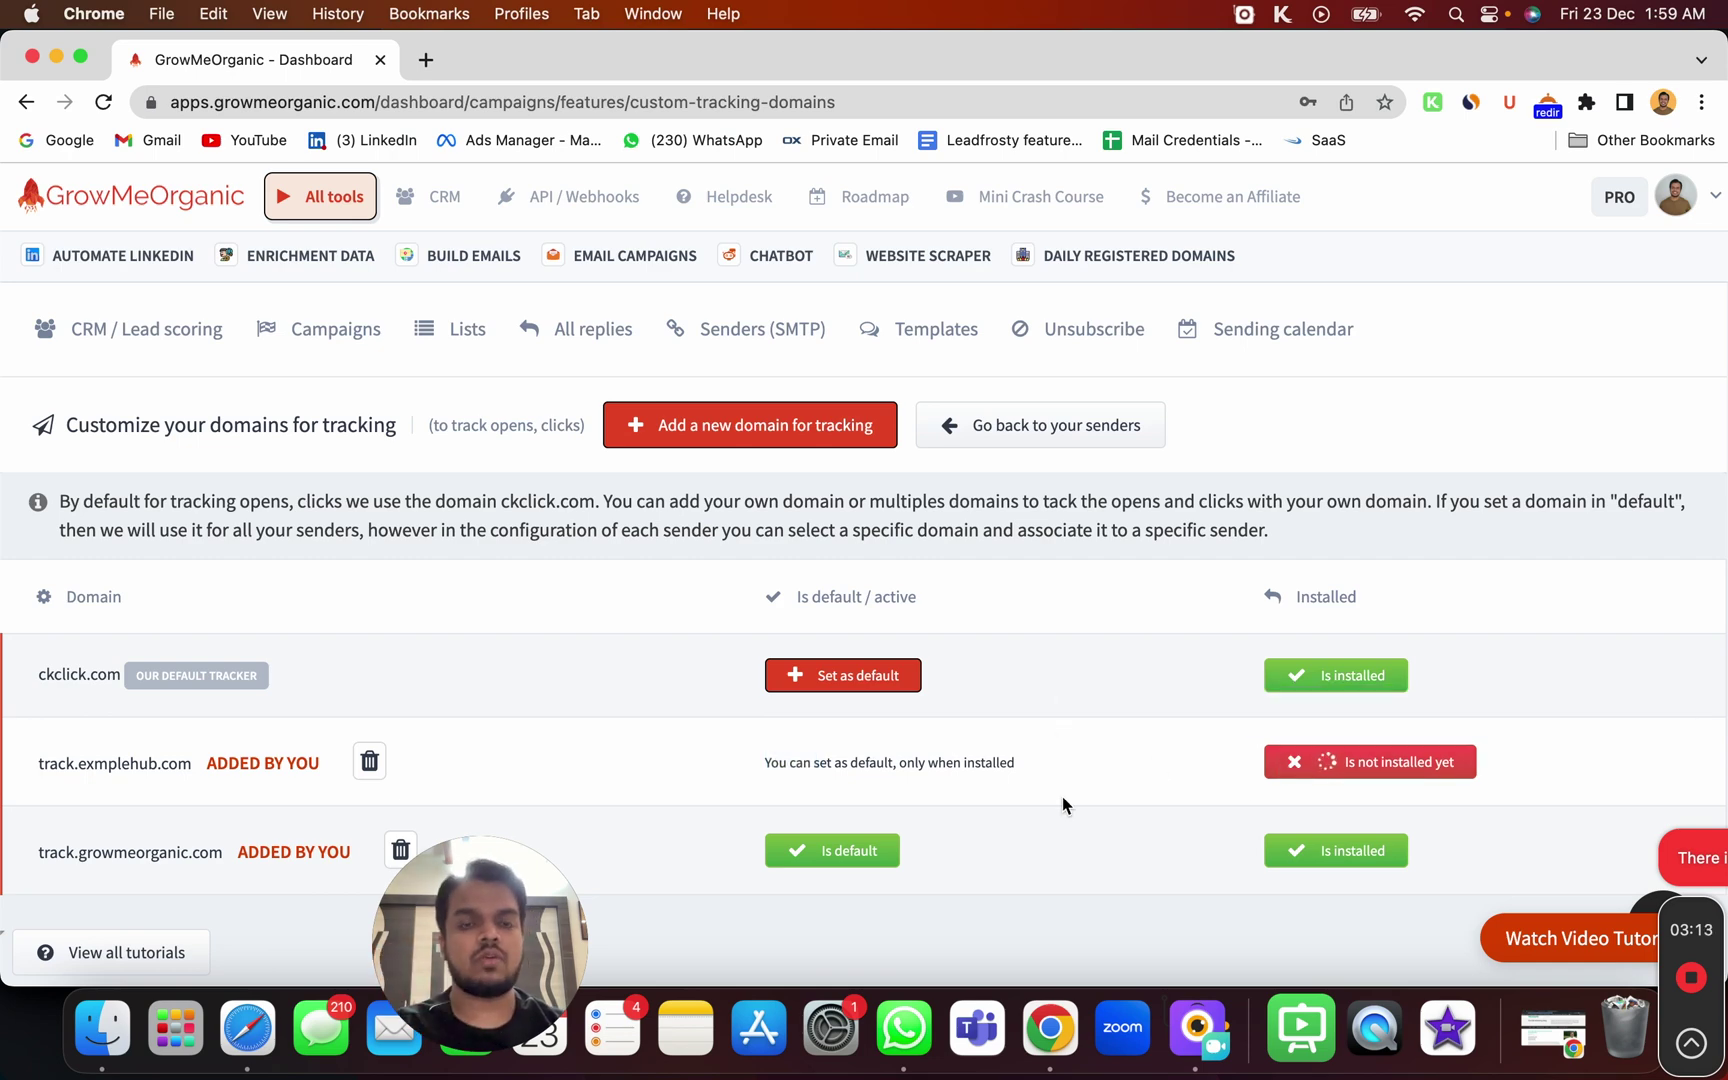